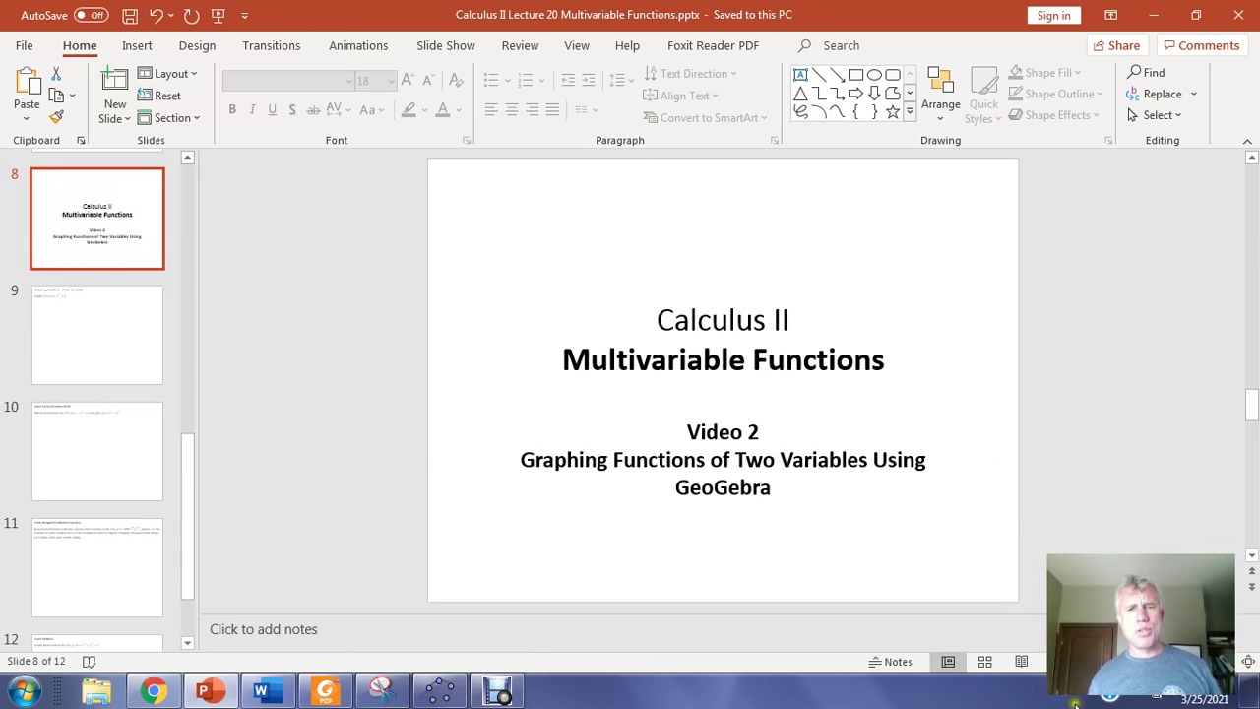
Bring the GeoGebra window to the front and set the font size to 20 pt.
left_click(439, 694)
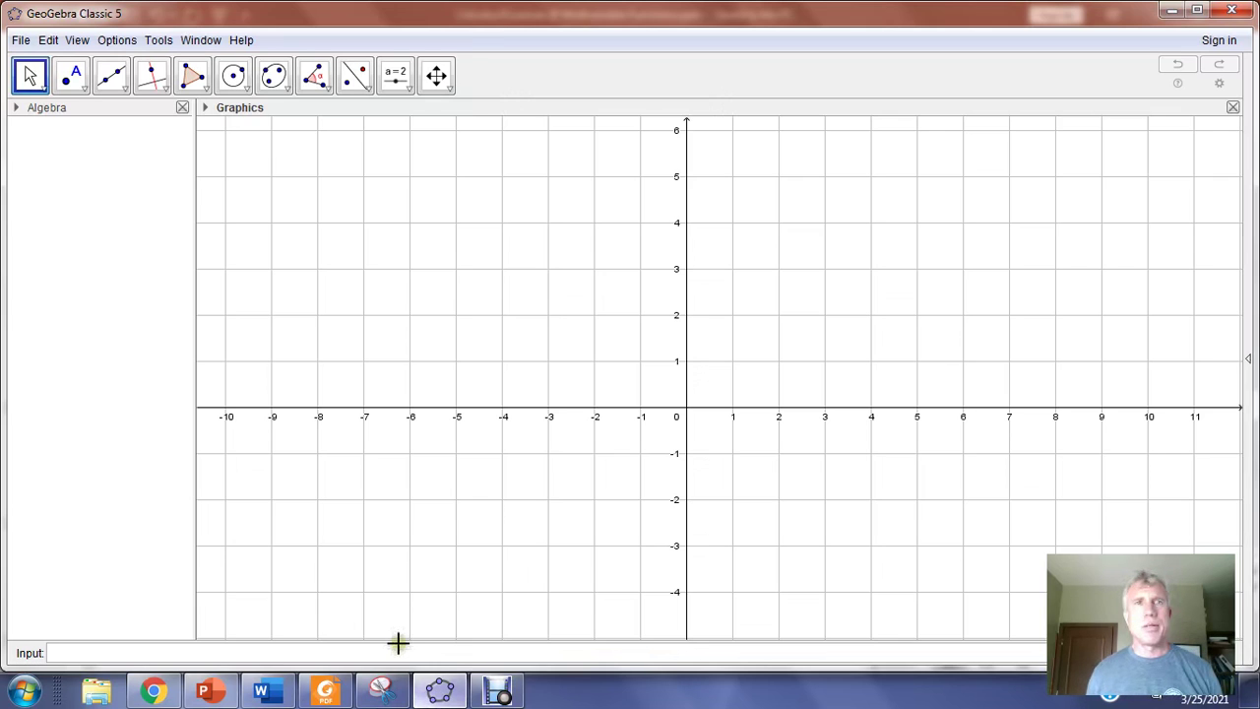
left_click(79, 40)
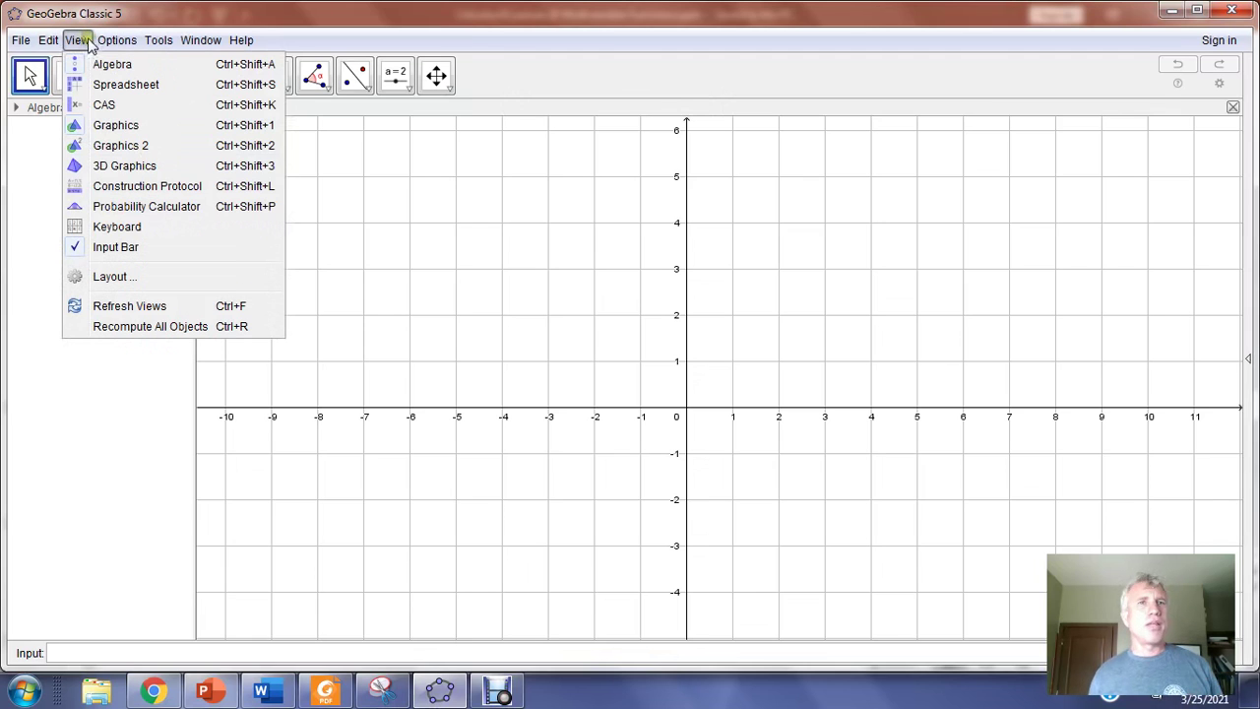
mouse_move(118, 40)
mouse_move(155, 111)
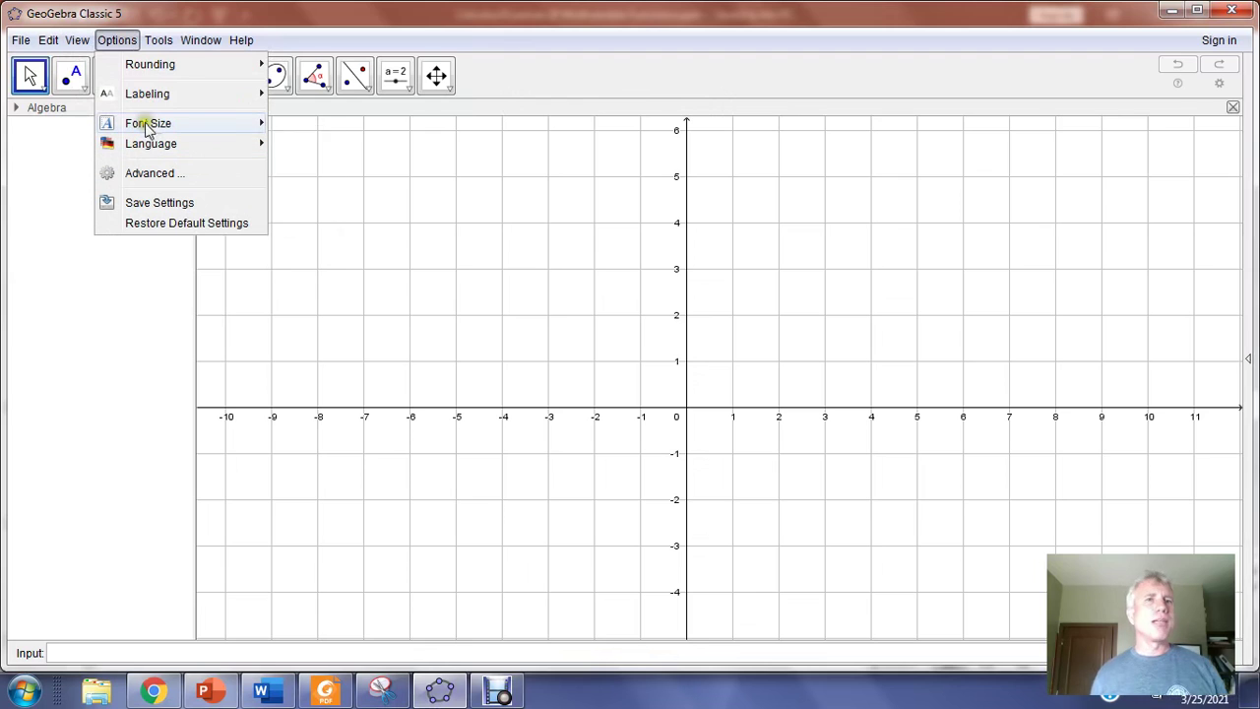
mouse_move(226, 126)
left_click(313, 205)
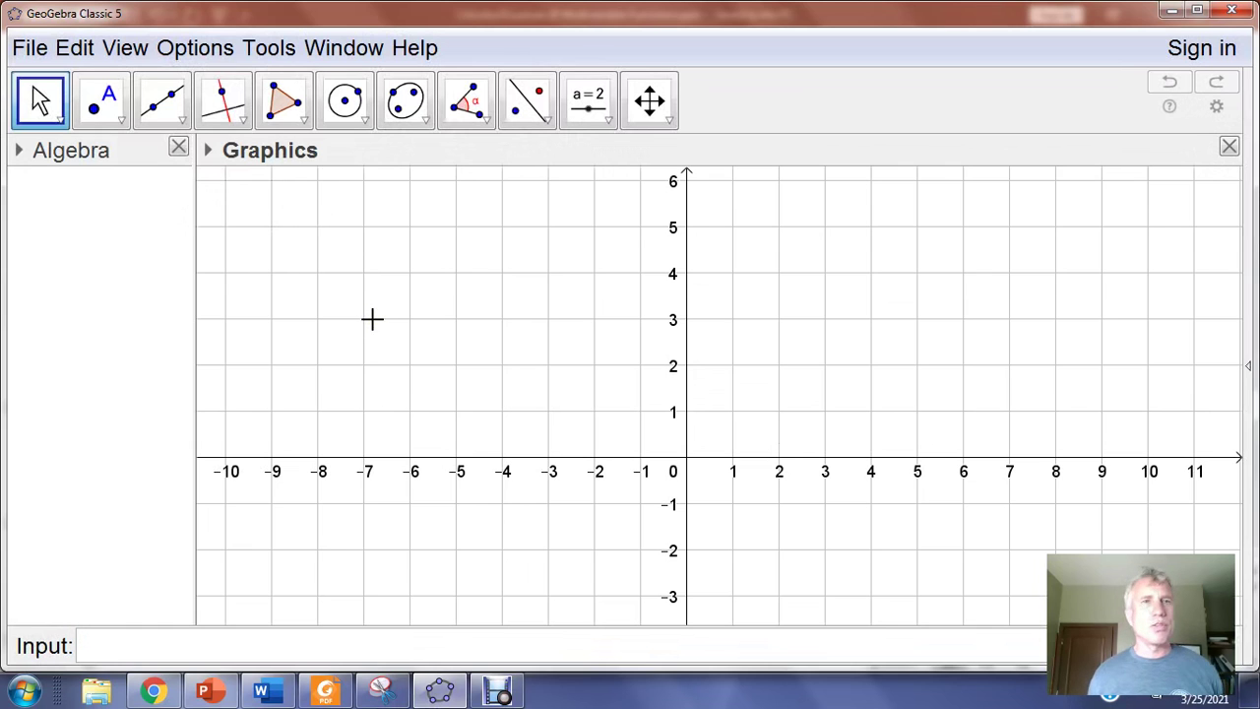
Show the 3D Graphics view and close the flat 2D Graphics panel.
left_click(125, 49)
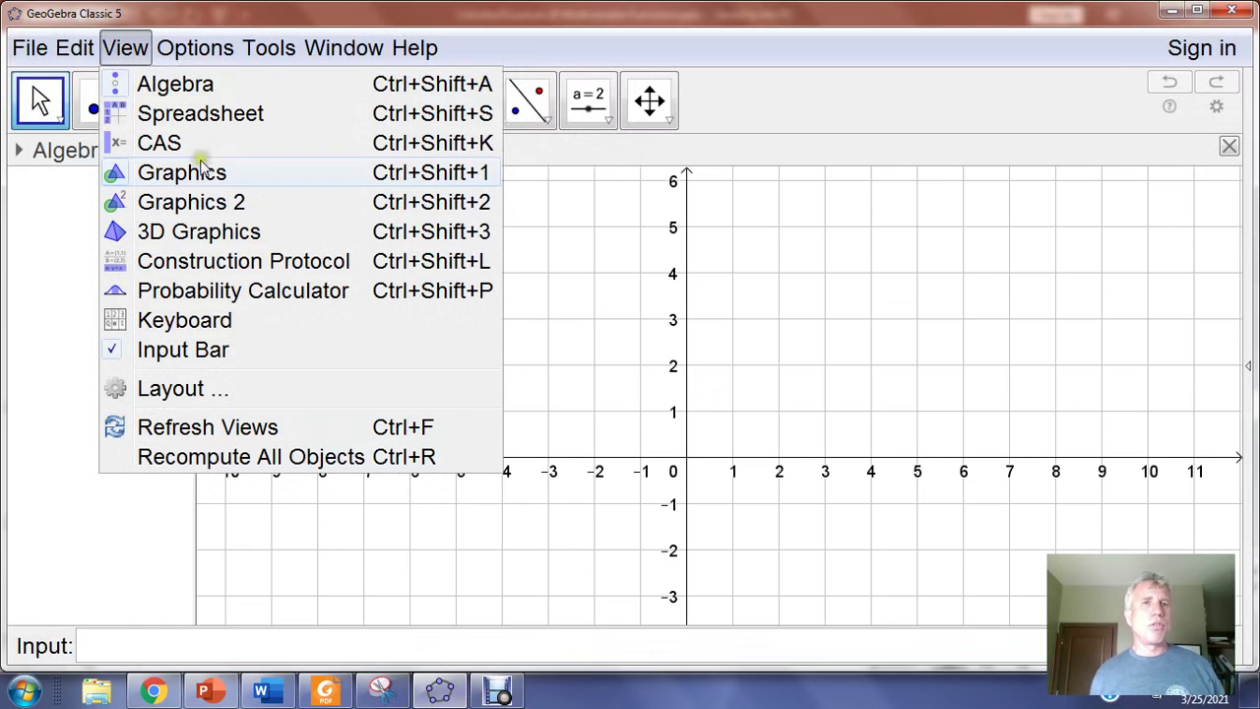
left_click(181, 233)
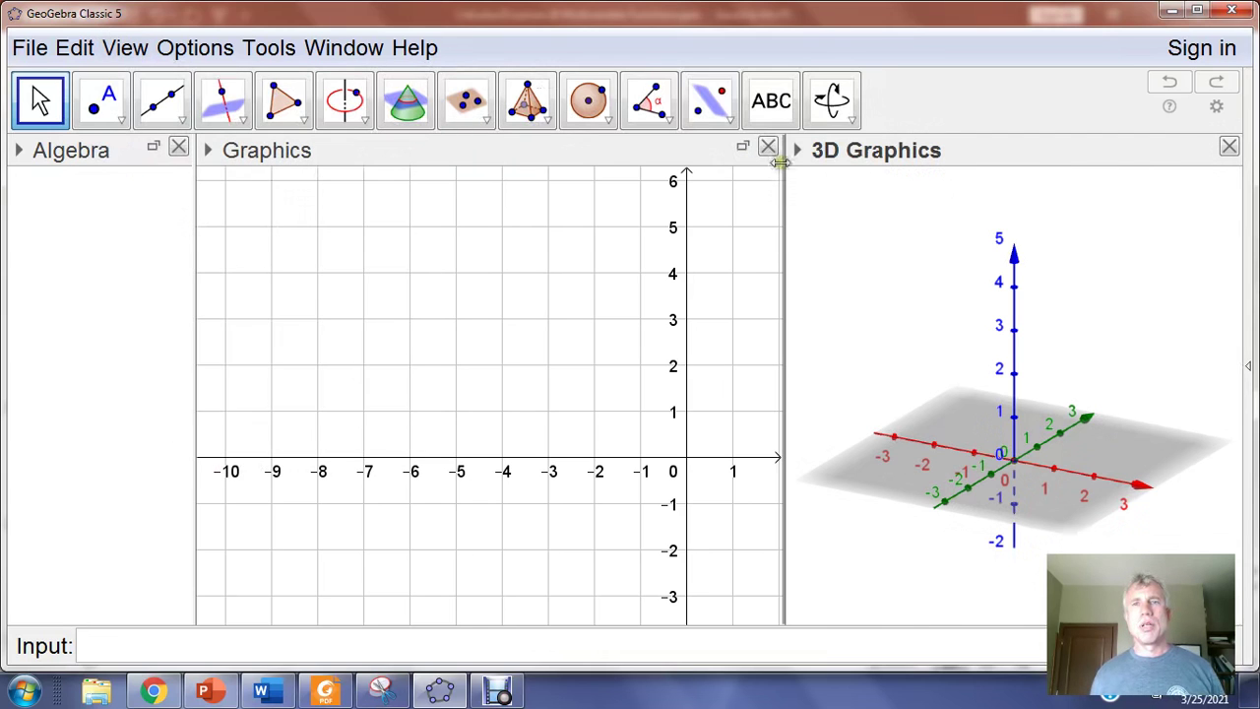
left_click(768, 146)
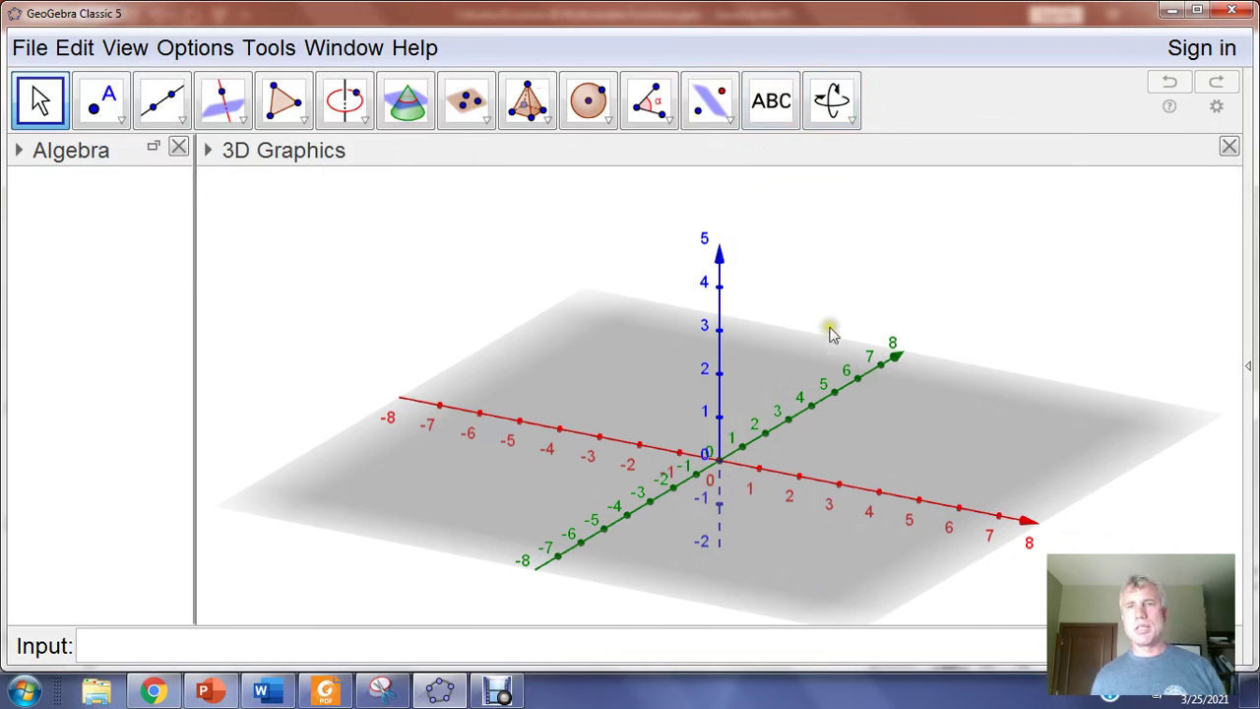
Rotate the 3D scene around its vertical axis and tilt it to a new viewing angle.
left_click(832, 98)
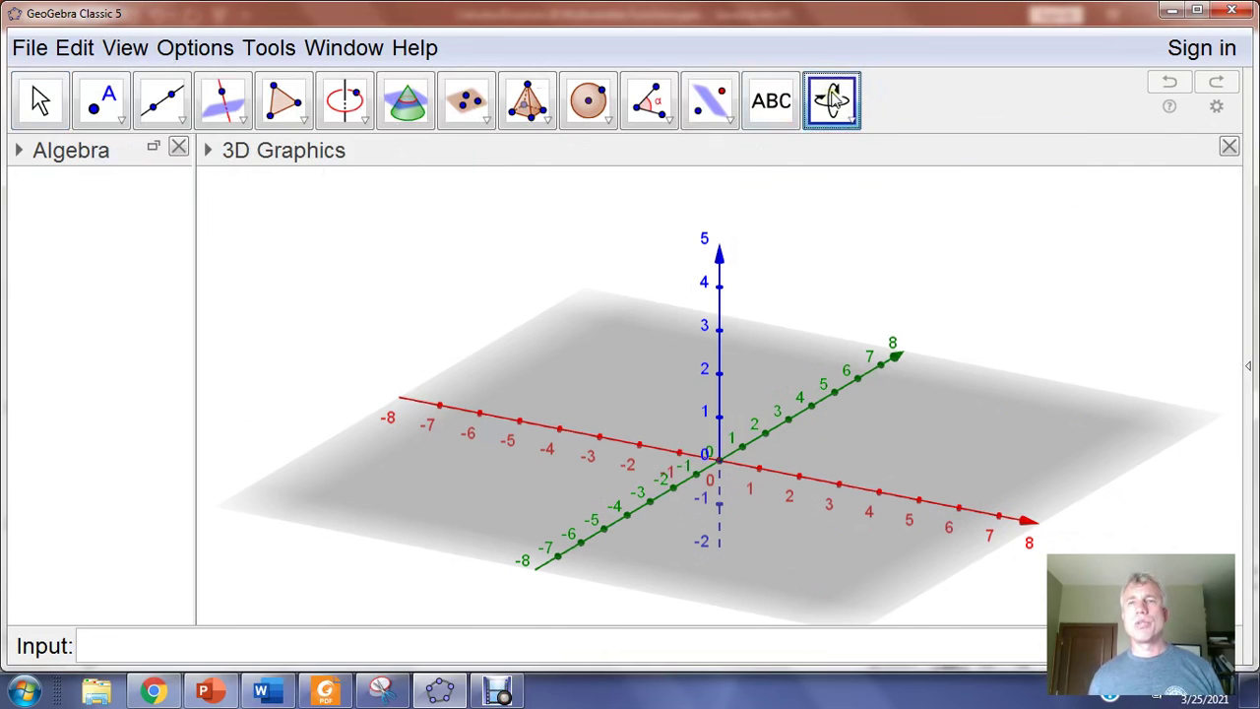
left_click(991, 464)
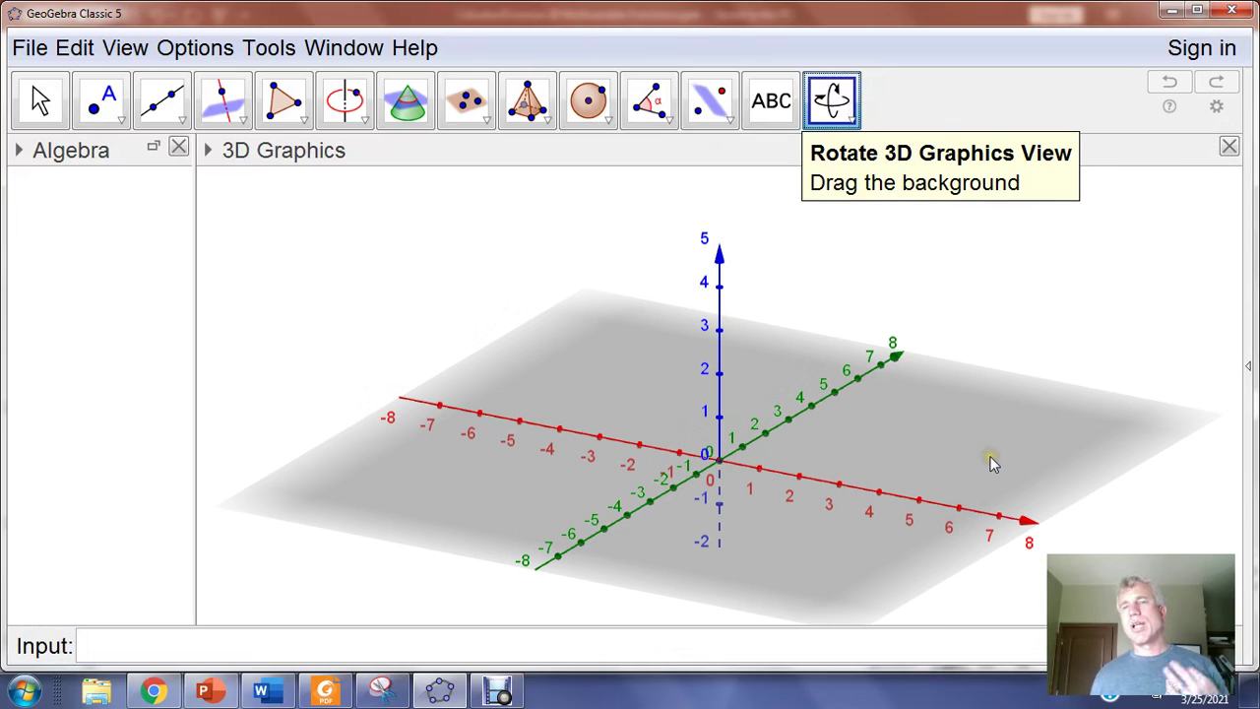
left_click(991, 464)
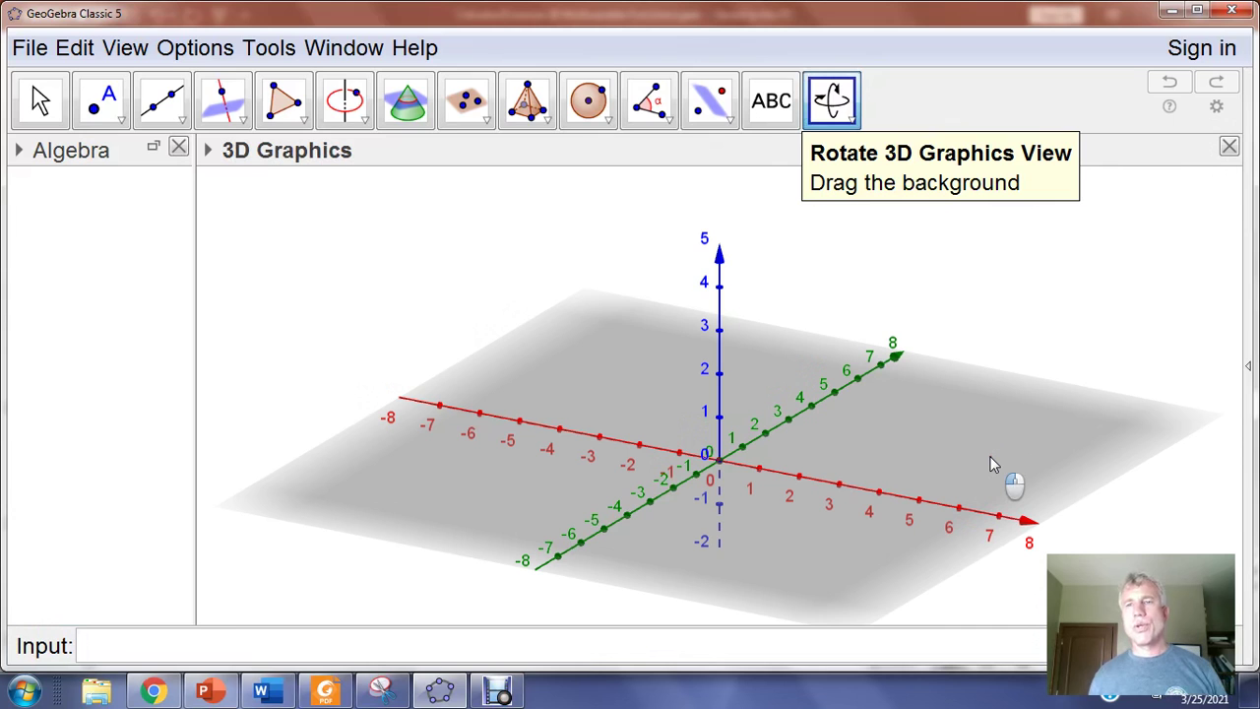
left_click_drag(991, 465, 896, 468)
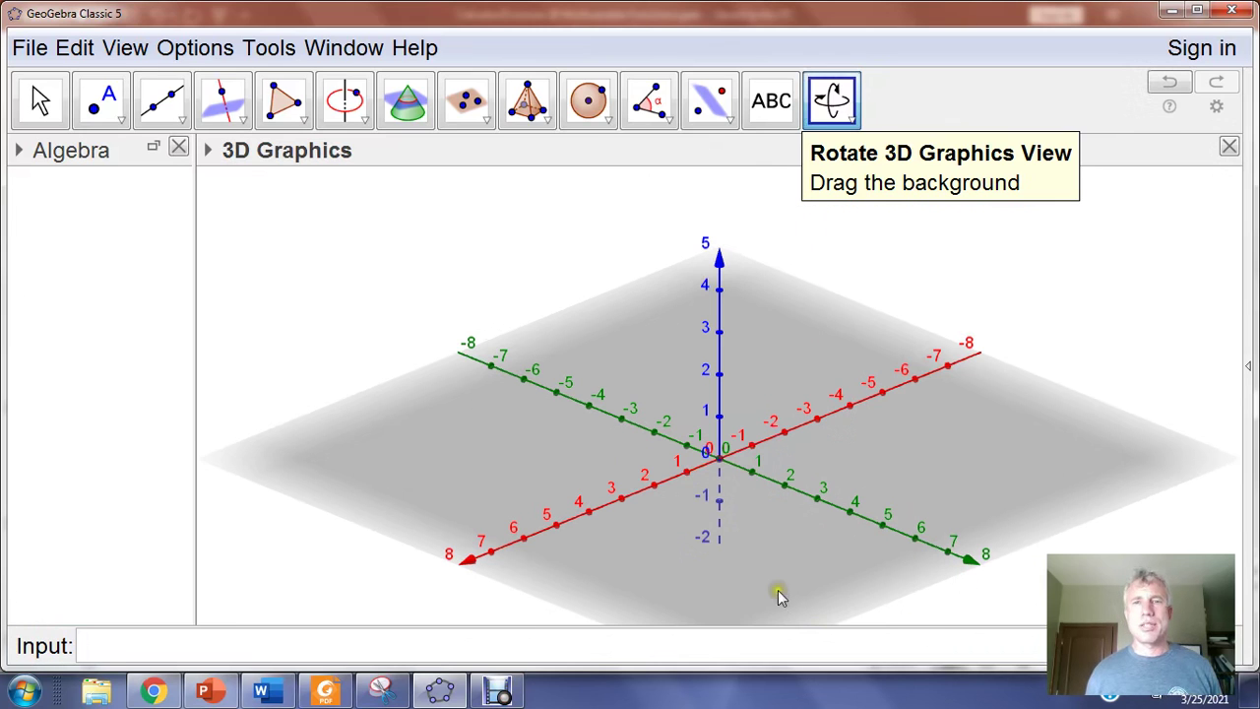
mouse_move(736, 549)
left_mouse_down()
mouse_move(731, 559)
mouse_move(736, 506)
mouse_move(733, 583)
mouse_move(739, 558)
mouse_move(677, 551)
mouse_move(686, 544)
mouse_move(752, 575)
mouse_move(726, 575)
mouse_move(739, 569)
left_mouse_up()
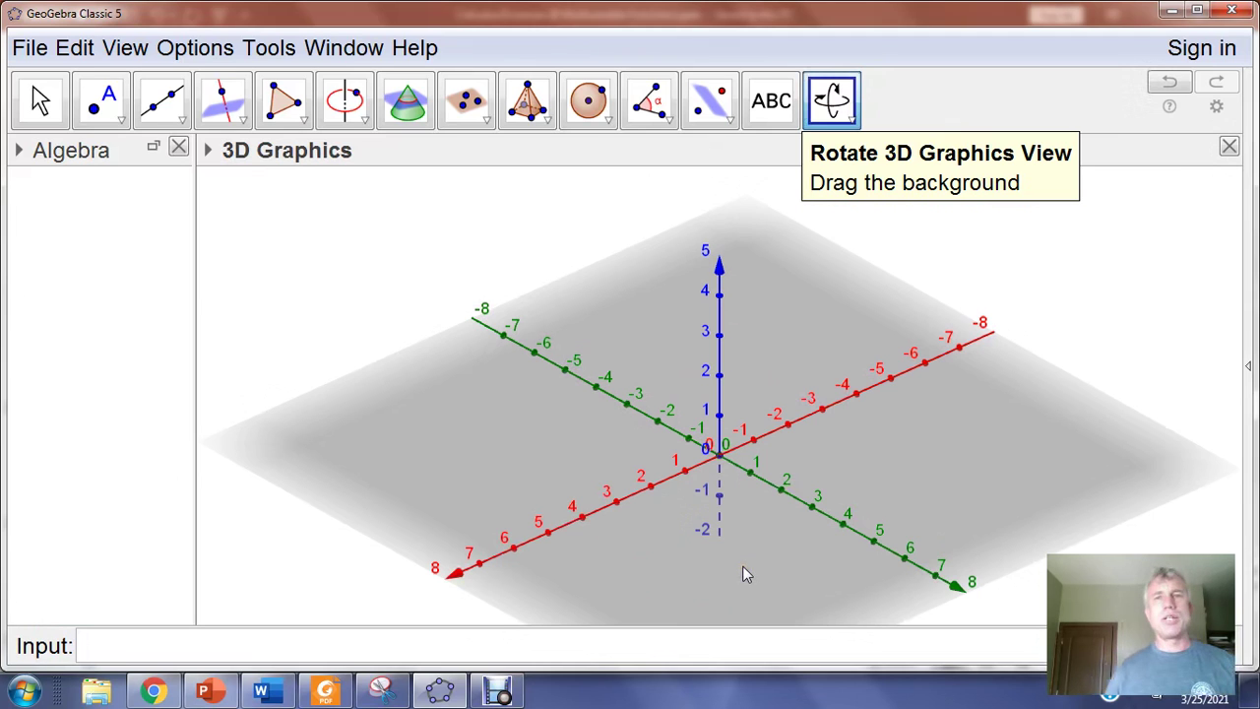
Switch to Move Graphics View and pan the axes and base plane down and right.
left_click(854, 126)
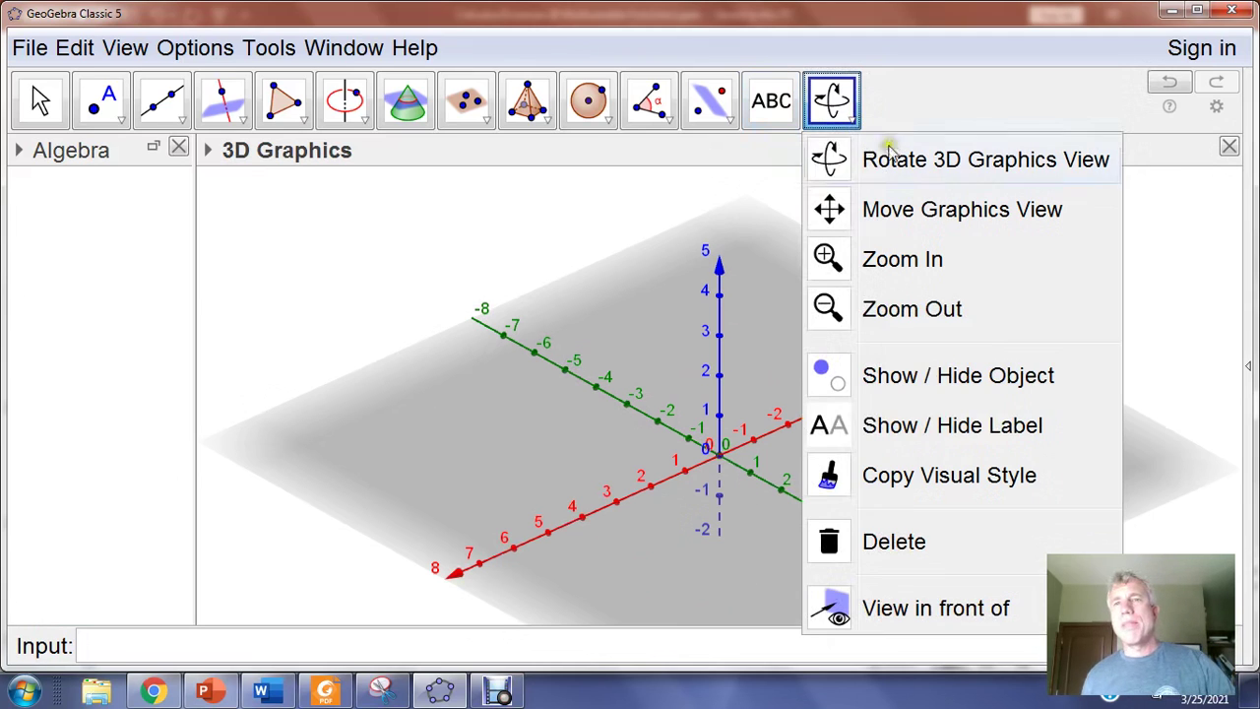
left_click(959, 208)
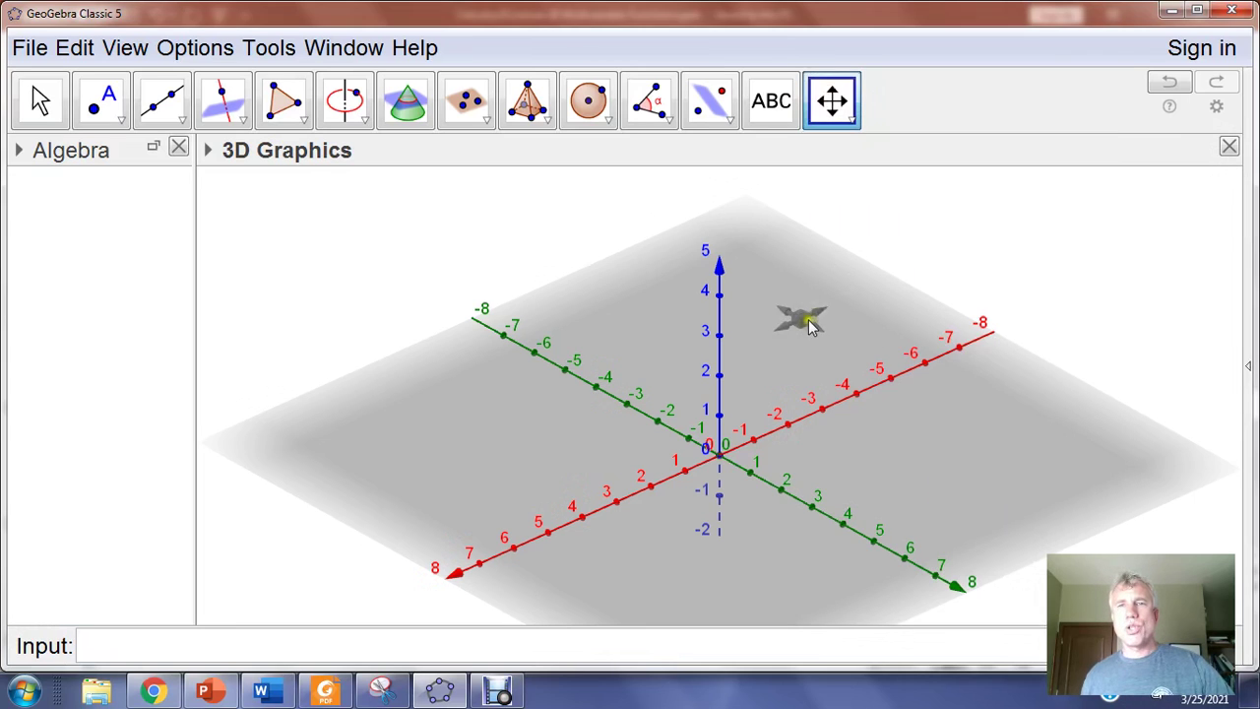
mouse_move(799, 311)
left_mouse_down()
mouse_move(797, 300)
mouse_move(832, 328)
mouse_move(670, 397)
mouse_move(823, 344)
mouse_move(803, 388)
mouse_move(832, 313)
mouse_move(703, 333)
mouse_move(787, 369)
mouse_move(793, 335)
mouse_move(783, 338)
mouse_move(798, 332)
left_mouse_up()
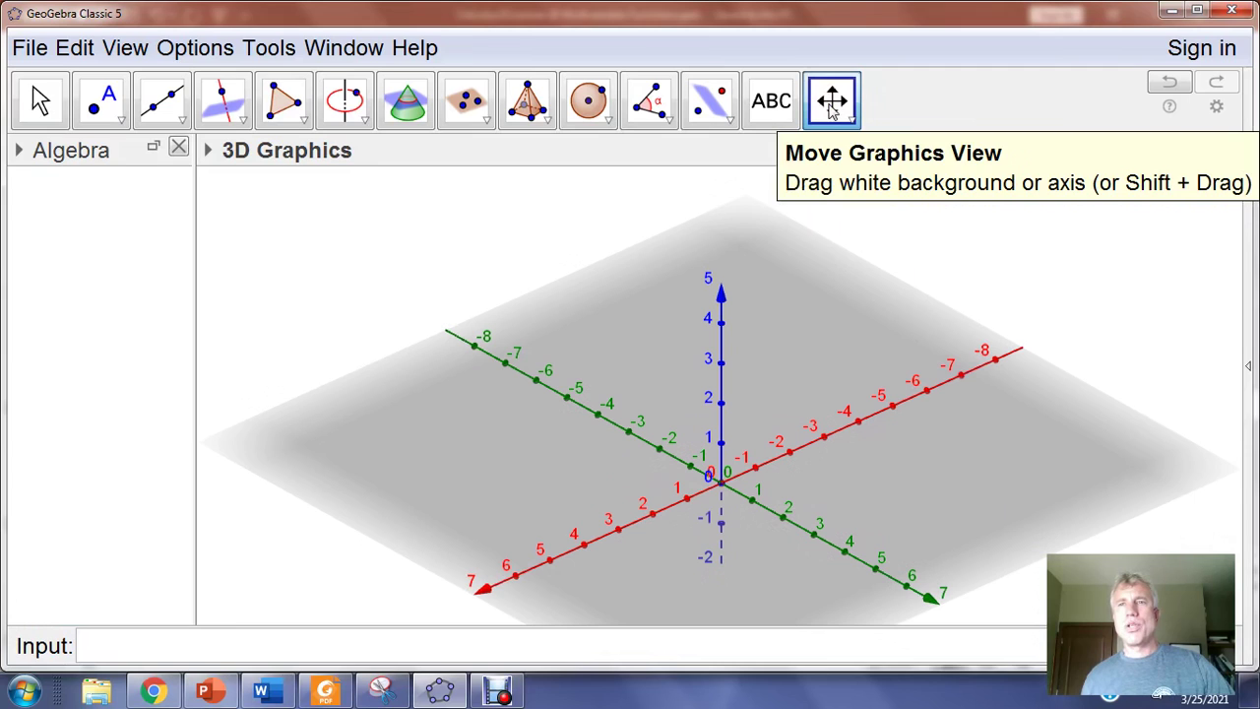
Rescale the x-axis and stretch the z-axis to run roughly from -1 to 4.
left_click(882, 417)
mouse_move(878, 410)
left_mouse_down()
mouse_move(945, 389)
mouse_move(800, 446)
mouse_move(940, 380)
mouse_move(810, 452)
mouse_move(899, 416)
mouse_move(891, 411)
left_mouse_up()
left_click_drag(723, 349, 815, 541)
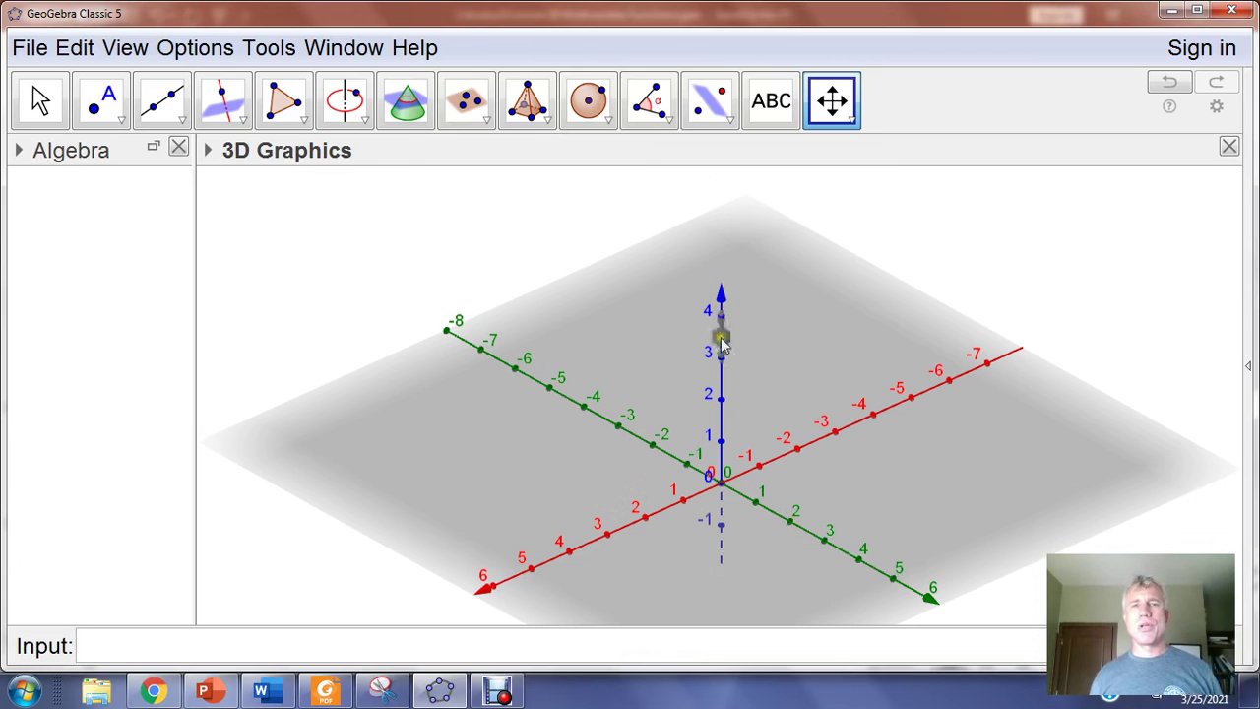
left_click(157, 650)
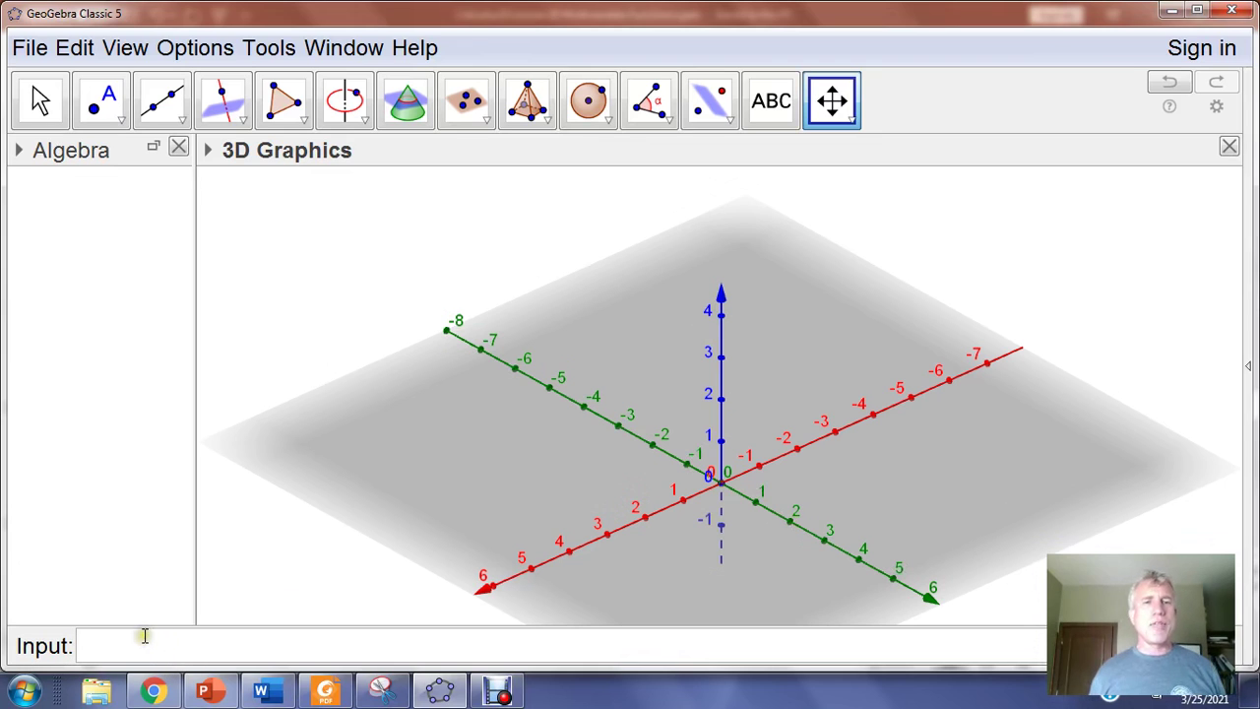
Enter z=x^2+y^2 to plot paraboloid f, then widen the Algebra panel to show it fully.
type("z=")
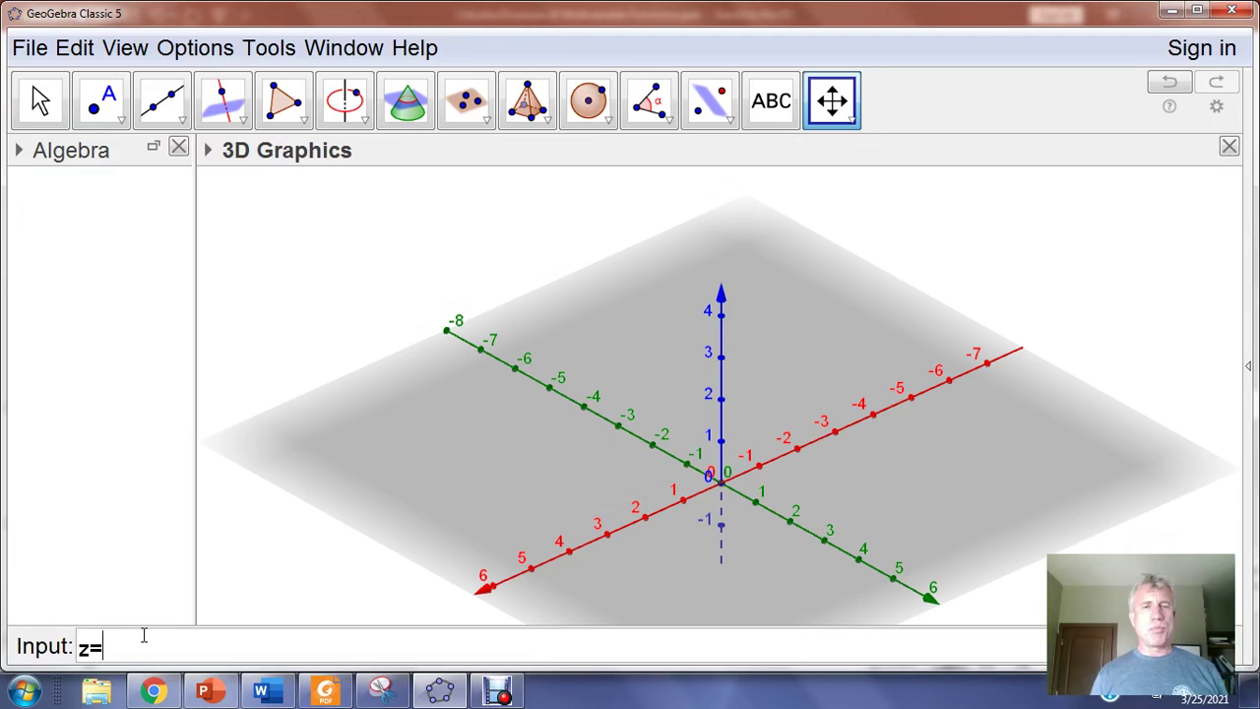
type("x")
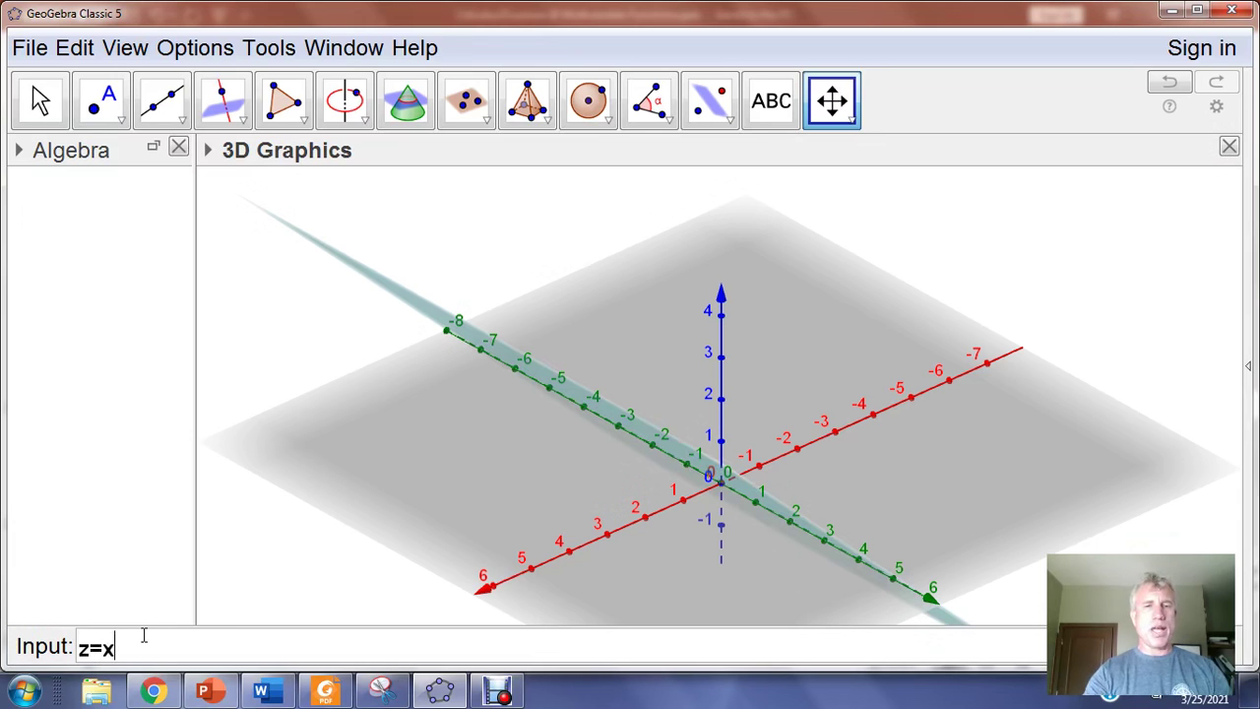
type("^2+y")
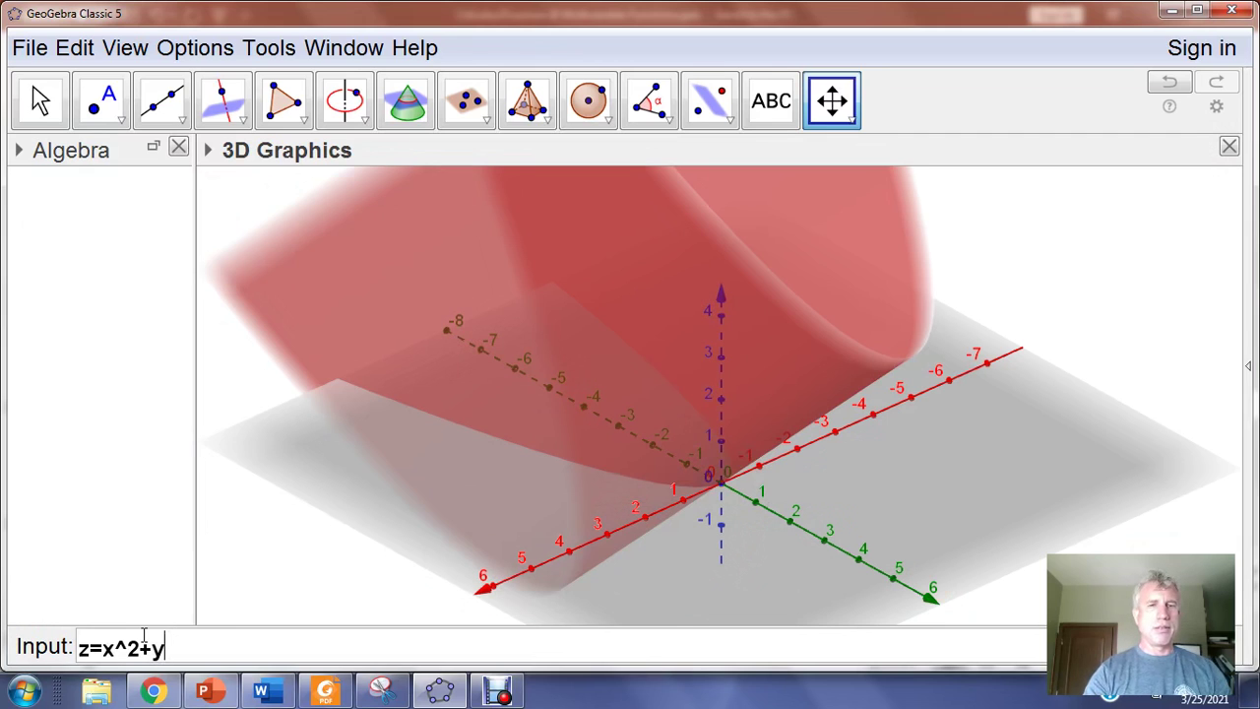
type("^2")
key("Return")
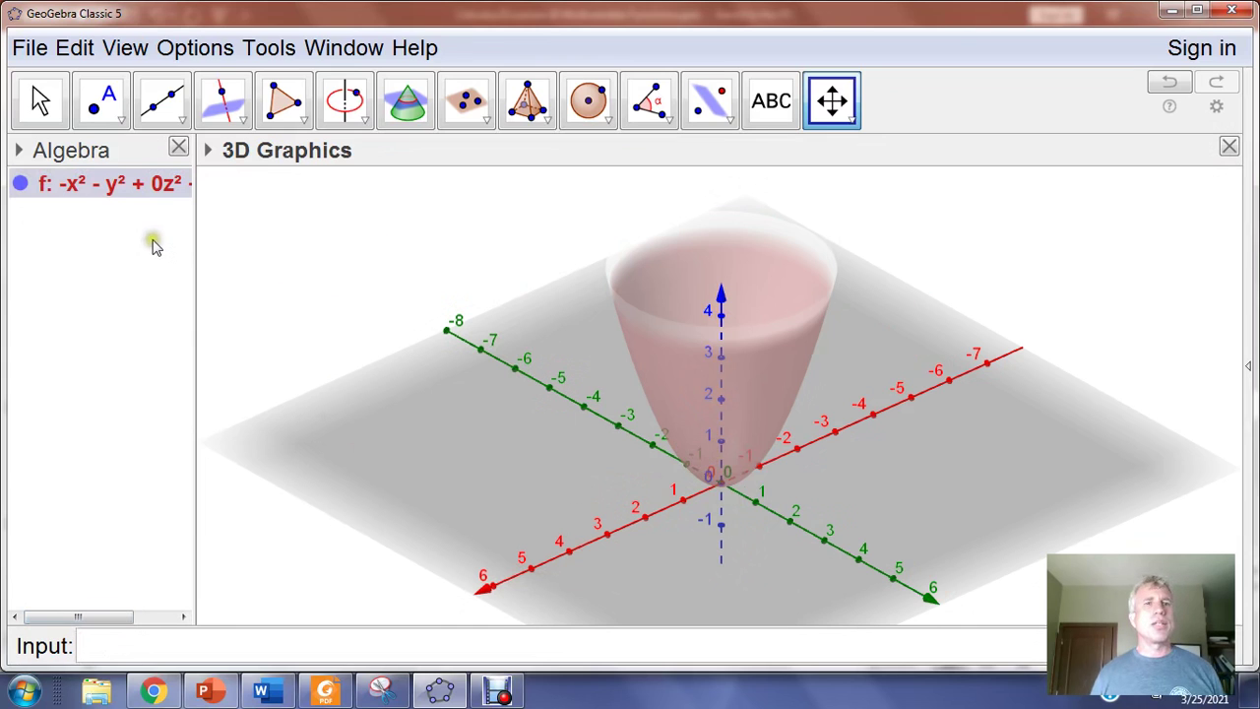
left_click_drag(197, 232, 244, 238)
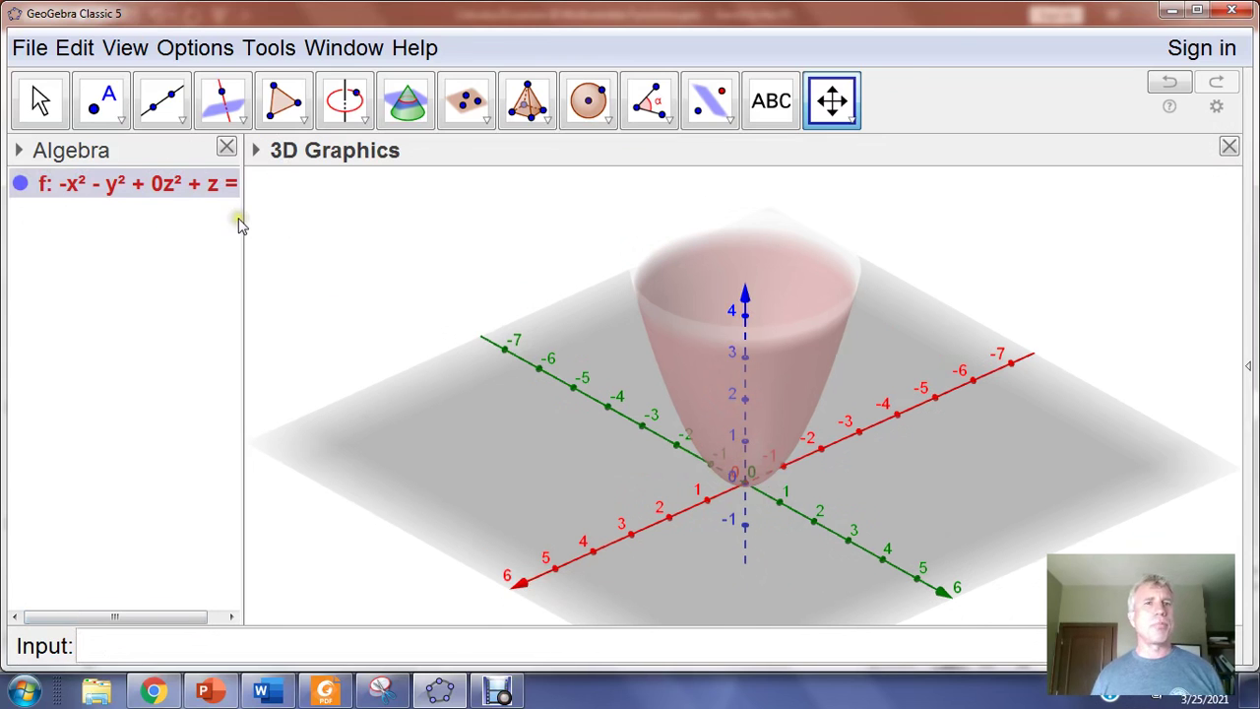
left_click_drag(246, 219, 276, 217)
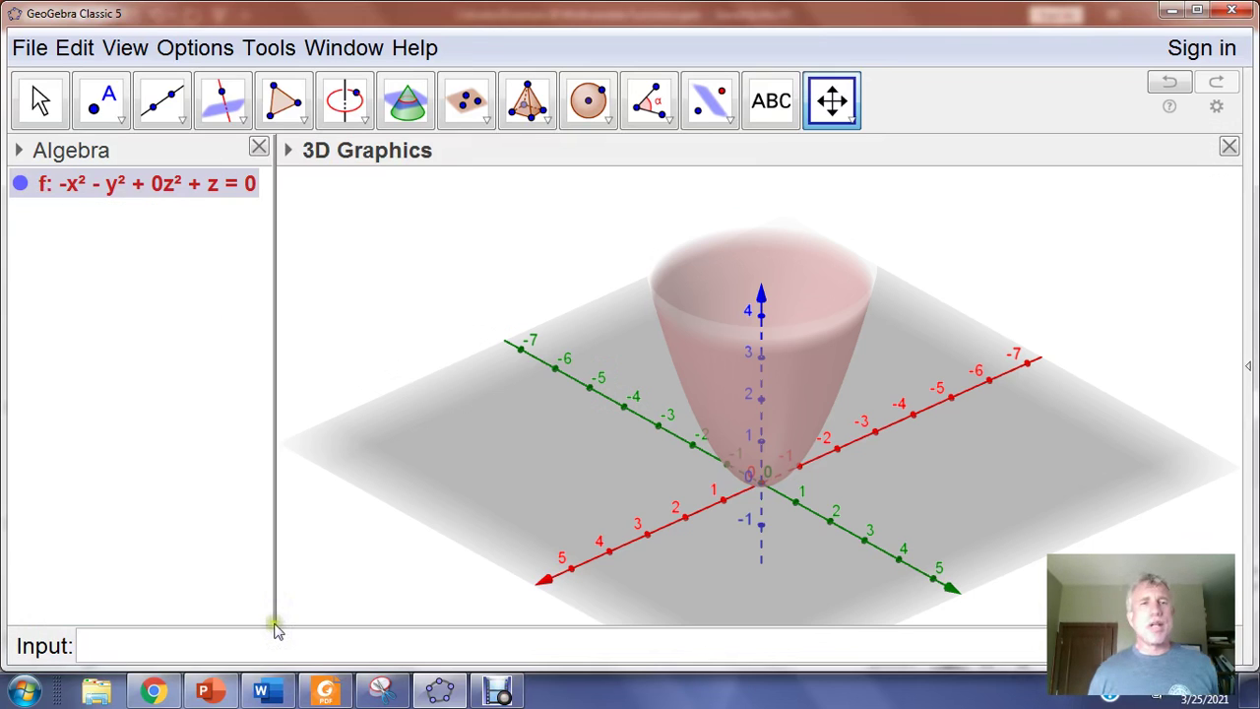
left_click(135, 646)
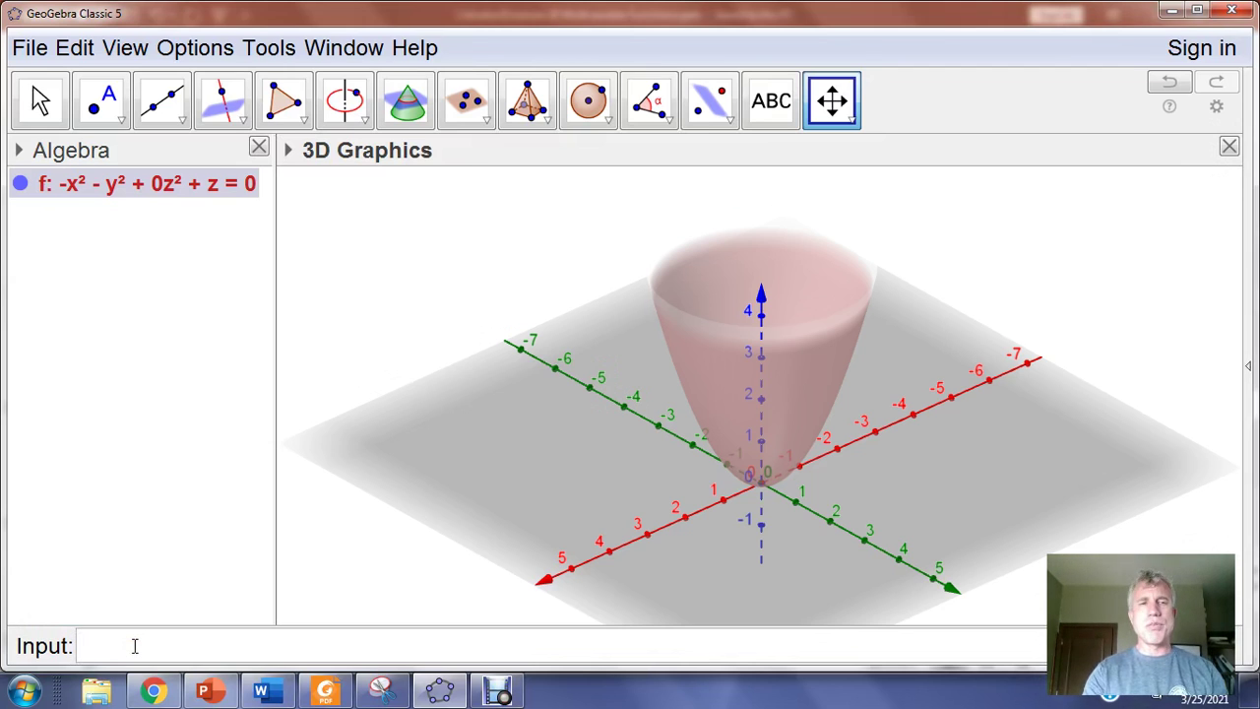
Redefine f as the two-variable function f(x,y)=x^2+y^2, drawn as a meshed surface.
type("f(x,")
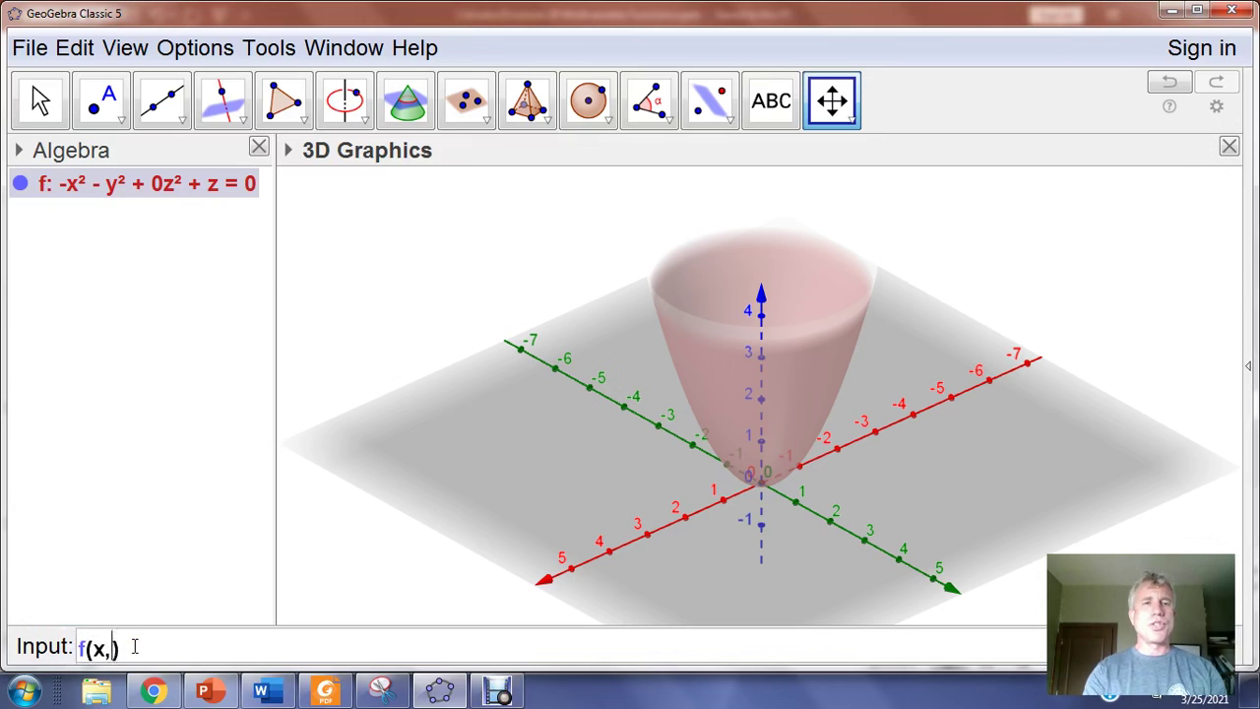
type("y)")
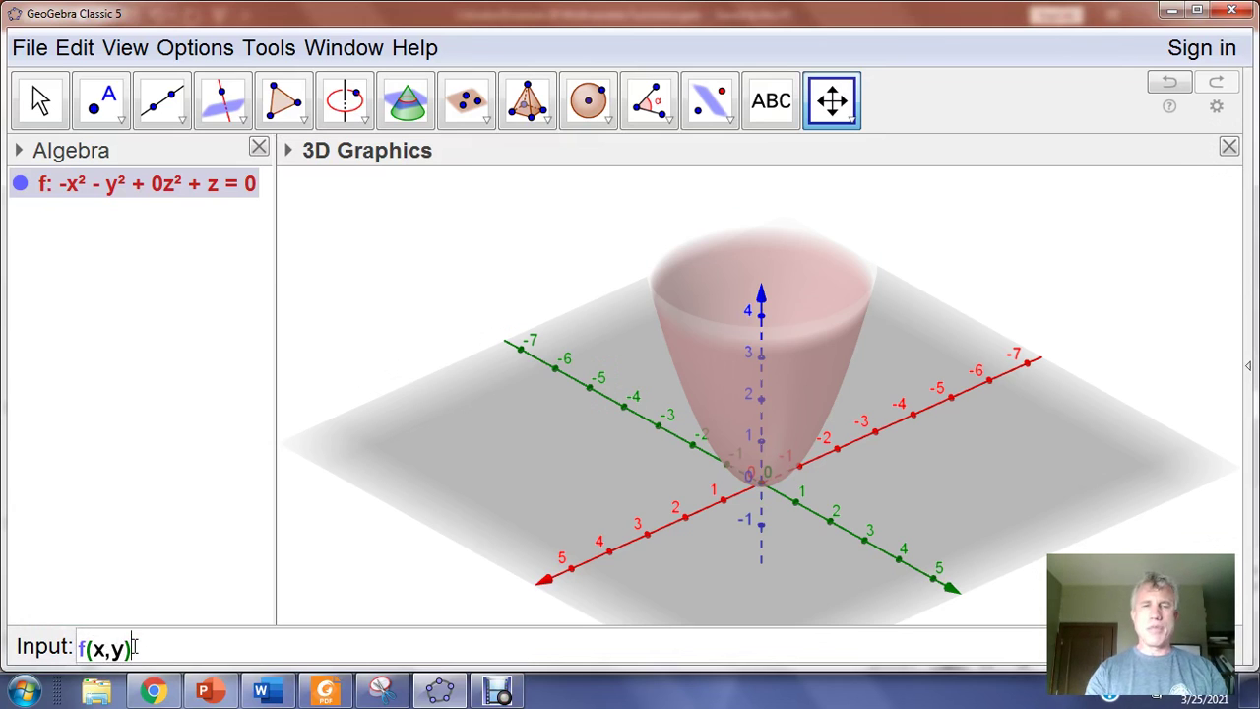
type("=")
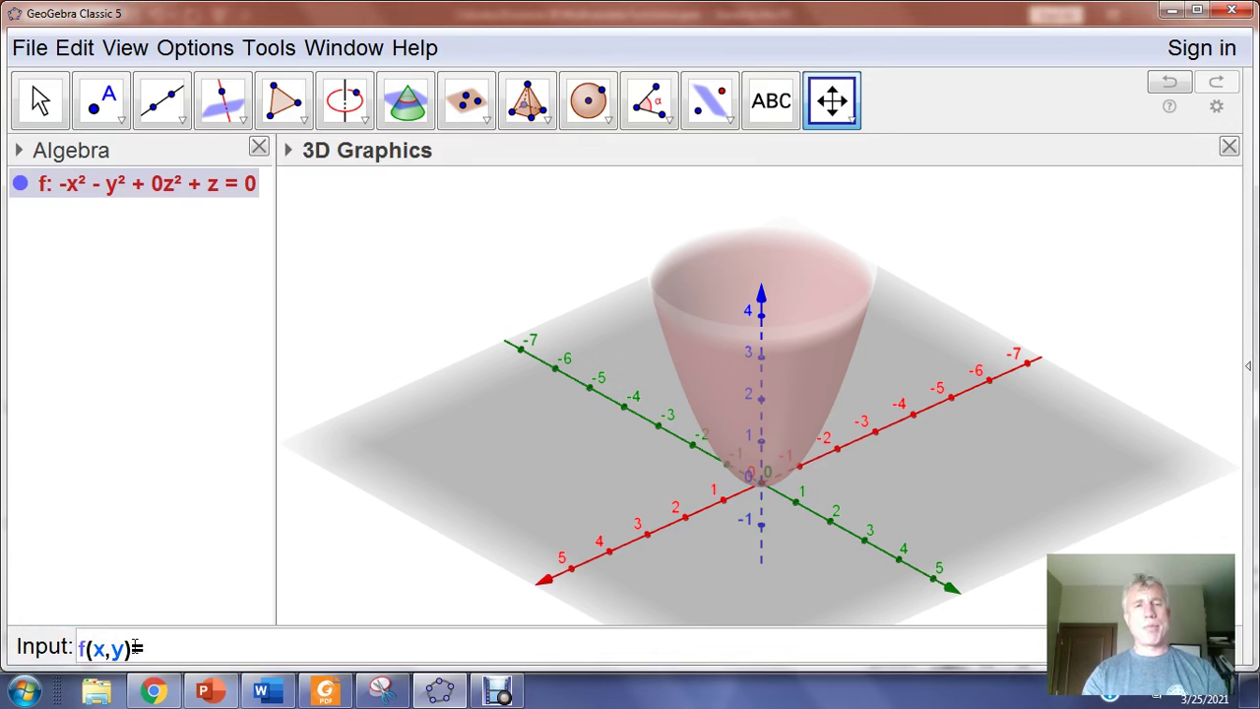
type("x^2+y^2")
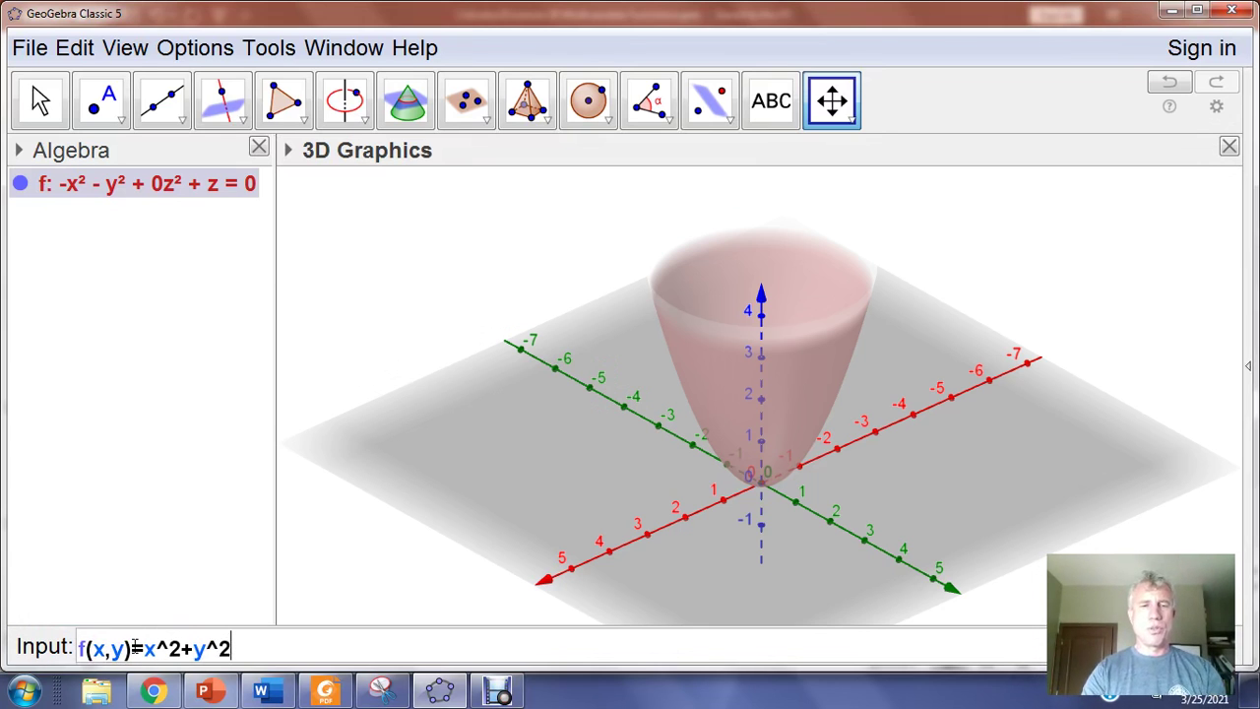
key("Return")
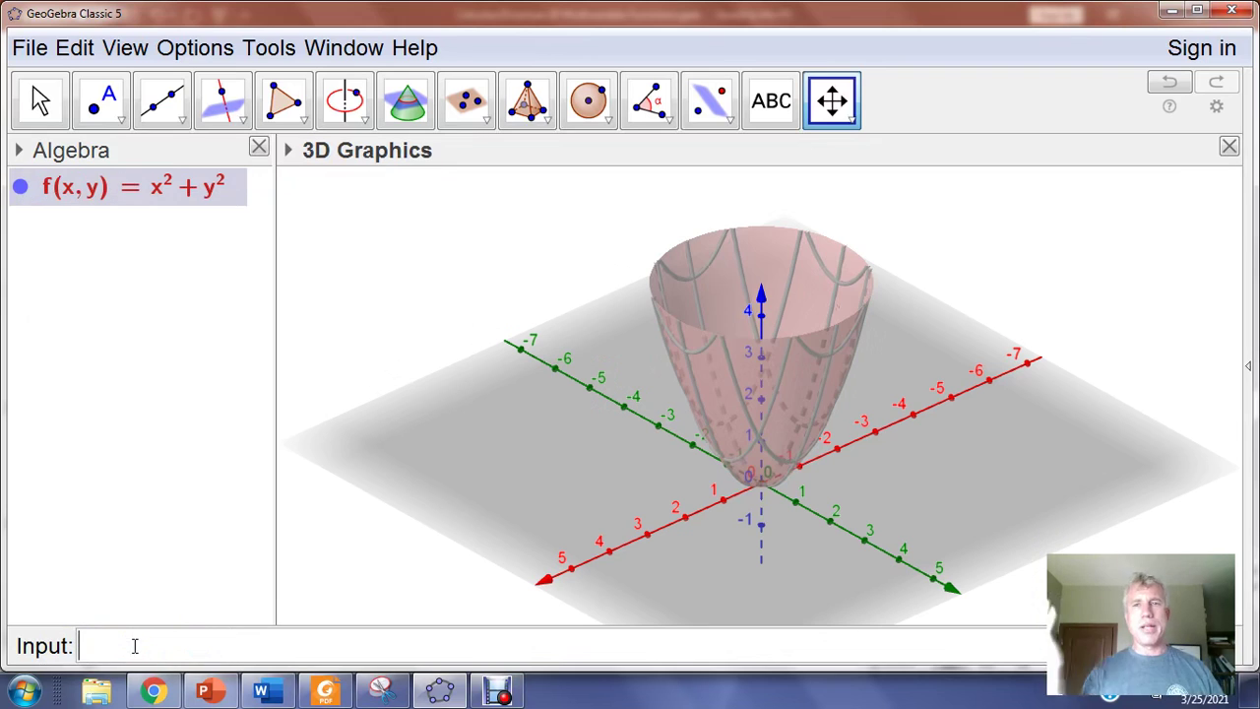
Rotate the 3D view to look down on the paraboloid and spin it around the vertical axis.
left_click(854, 123)
left_click(830, 158)
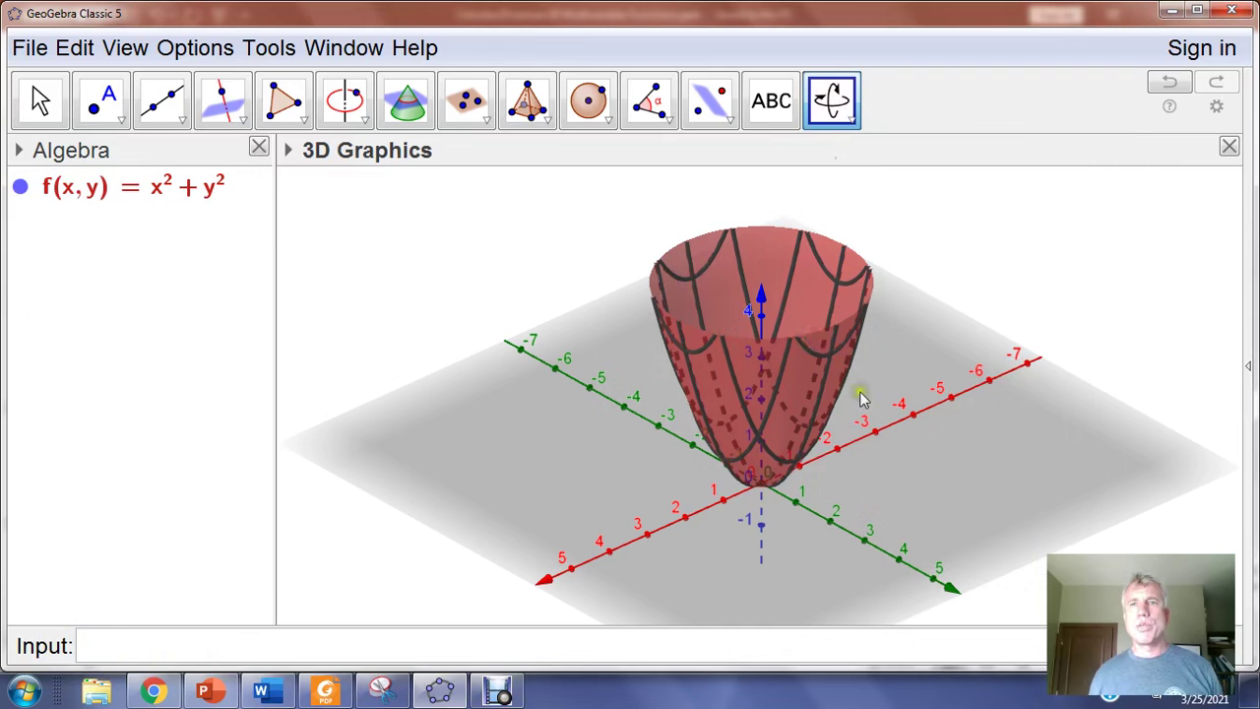
mouse_move(843, 293)
left_mouse_down()
mouse_move(839, 380)
mouse_move(813, 180)
mouse_move(828, 290)
mouse_move(813, 295)
mouse_move(853, 278)
left_mouse_up()
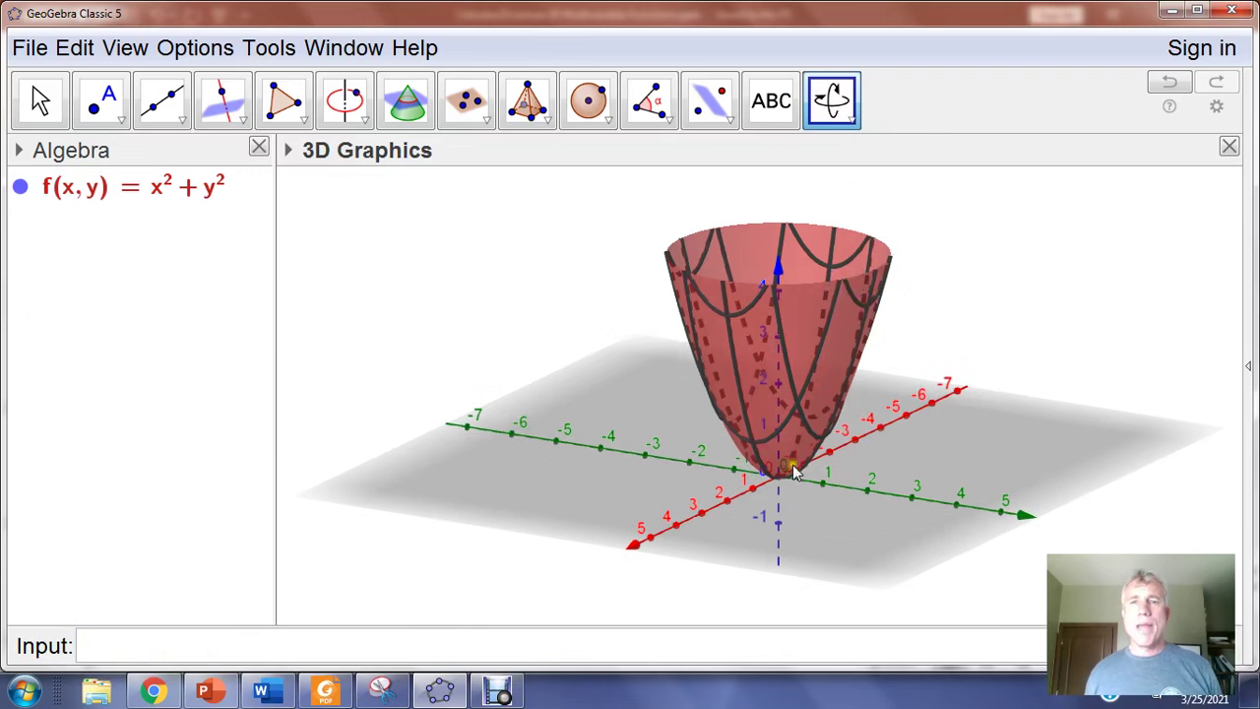
mouse_move(795, 473)
left_mouse_down()
mouse_move(802, 506)
mouse_move(793, 488)
left_mouse_up()
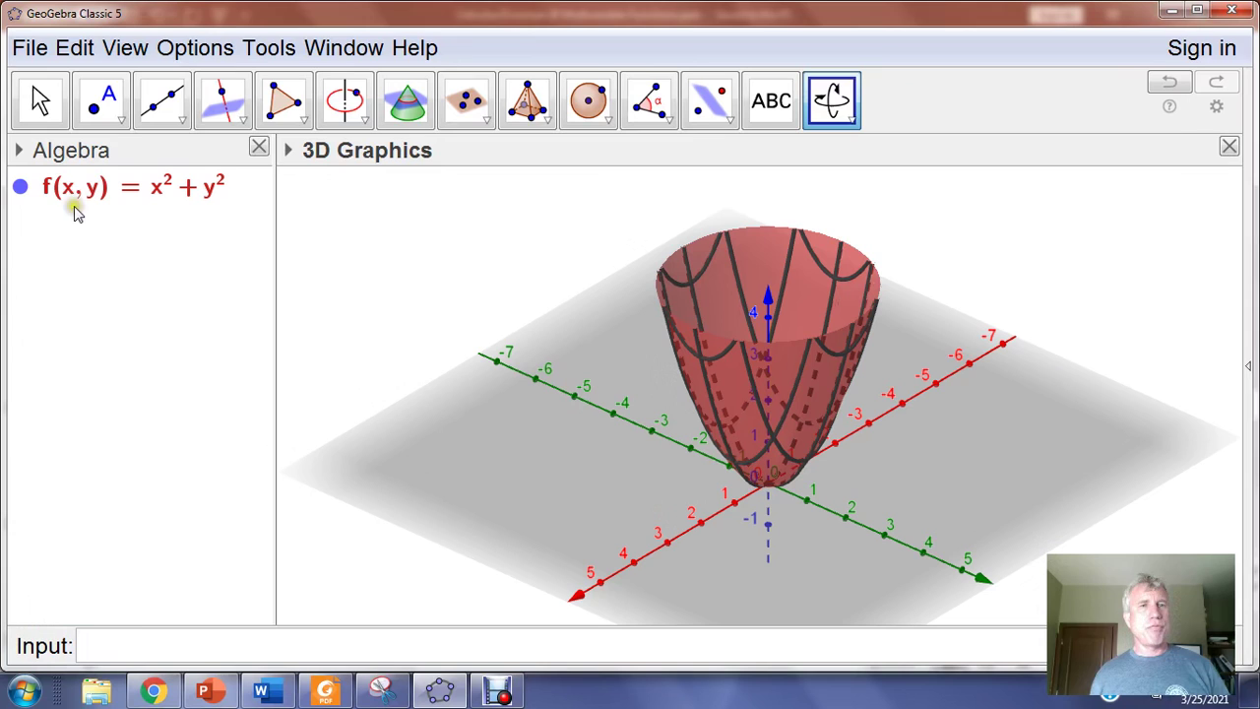
left_click(120, 641)
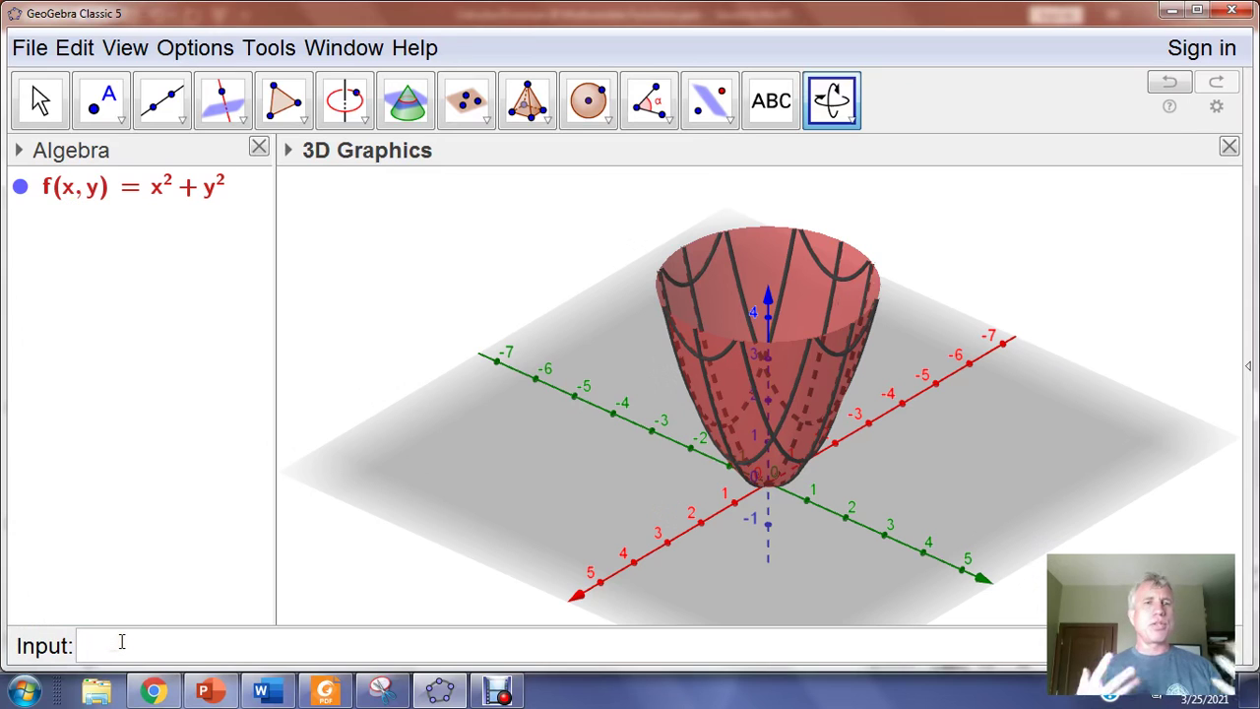
Evaluate f(2,3) to create the number a = 13.
type("f")
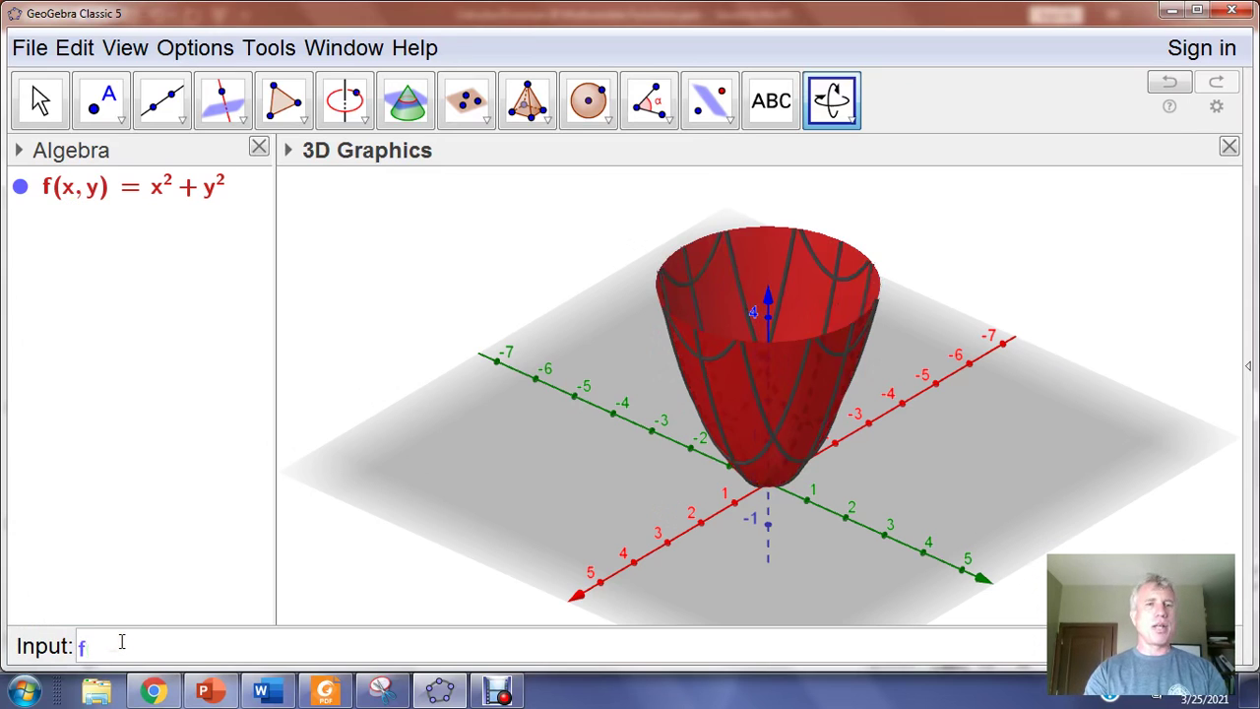
type("(2,3")
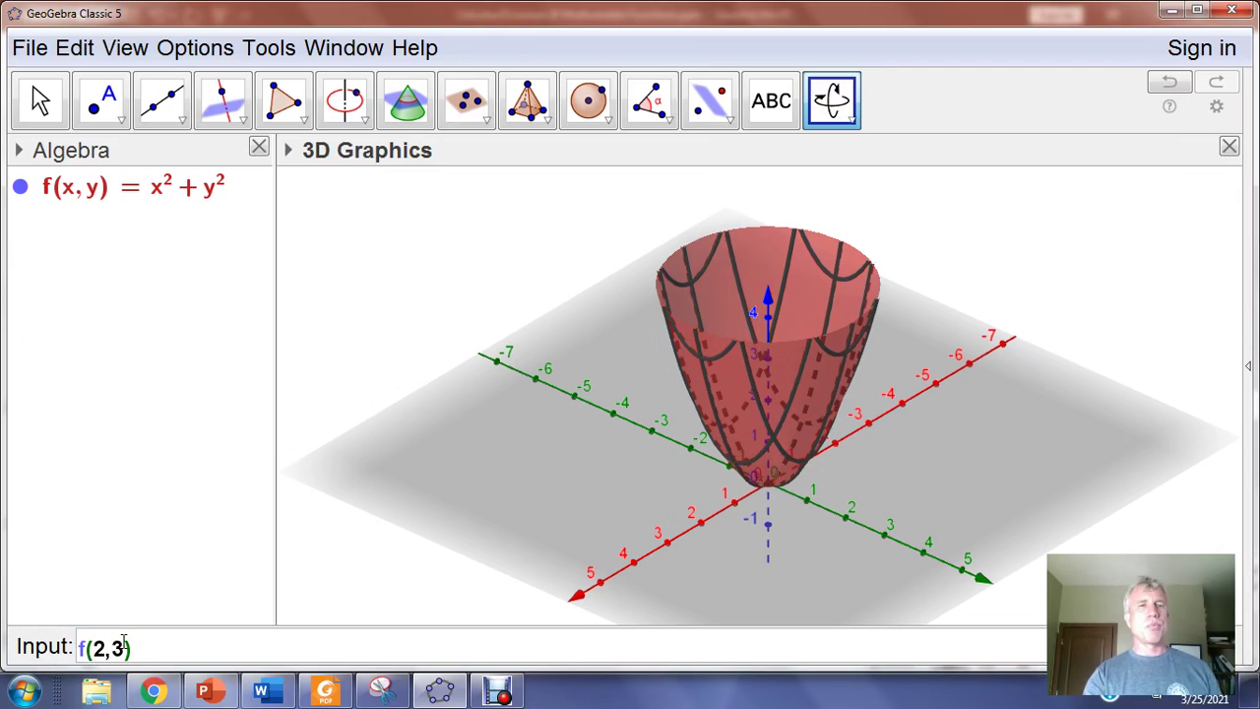
key("Return")
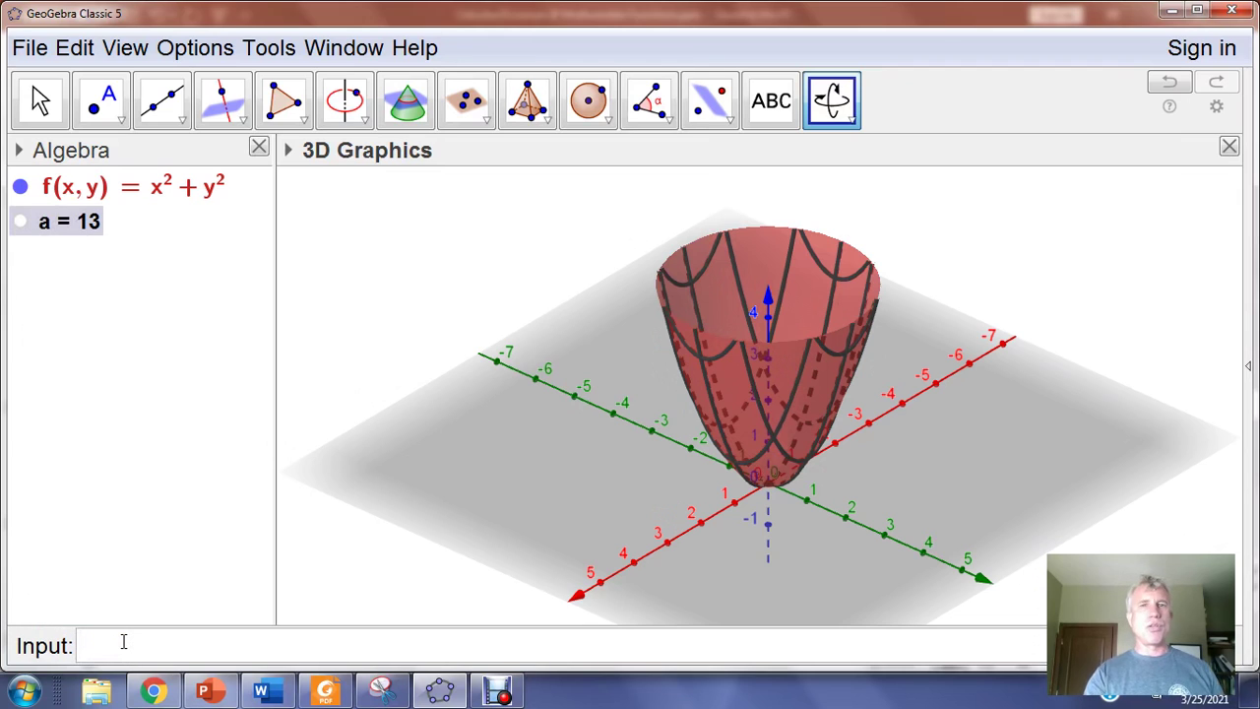
mouse_move(84, 221)
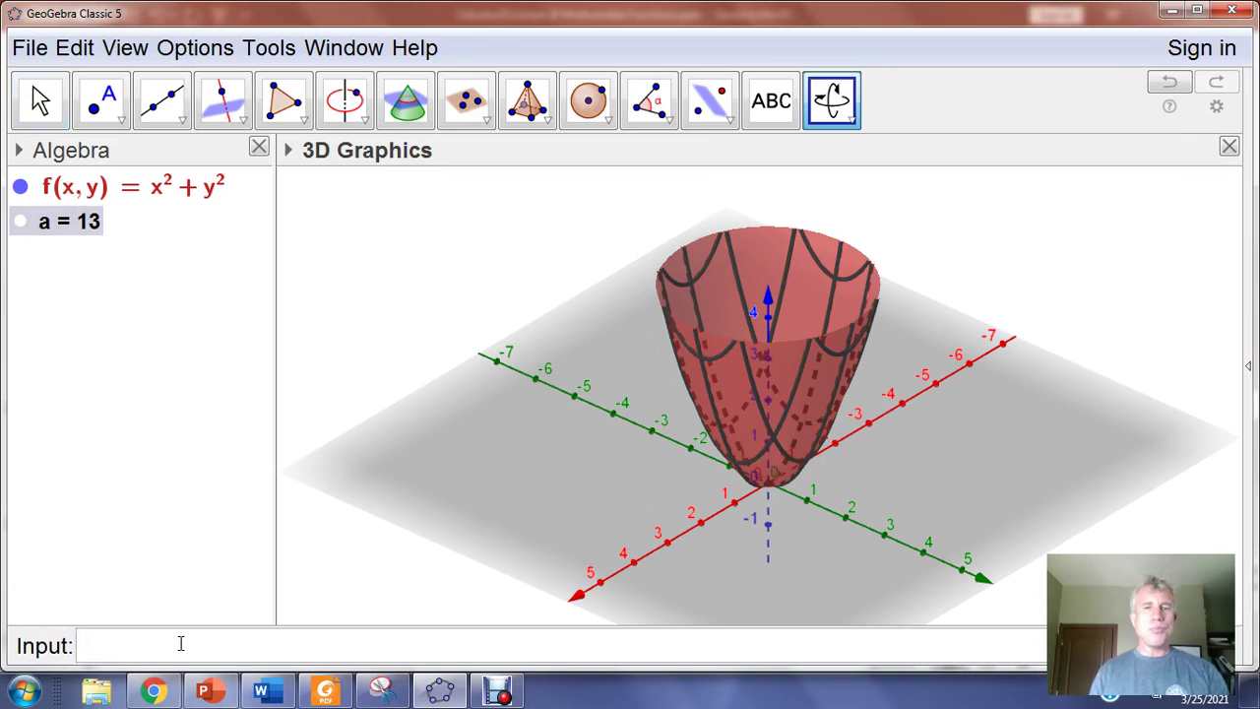
Enter f(x, 2) to create trace g(x) = x² + 2², then turn the 3D view toward the green curve.
type("f(")
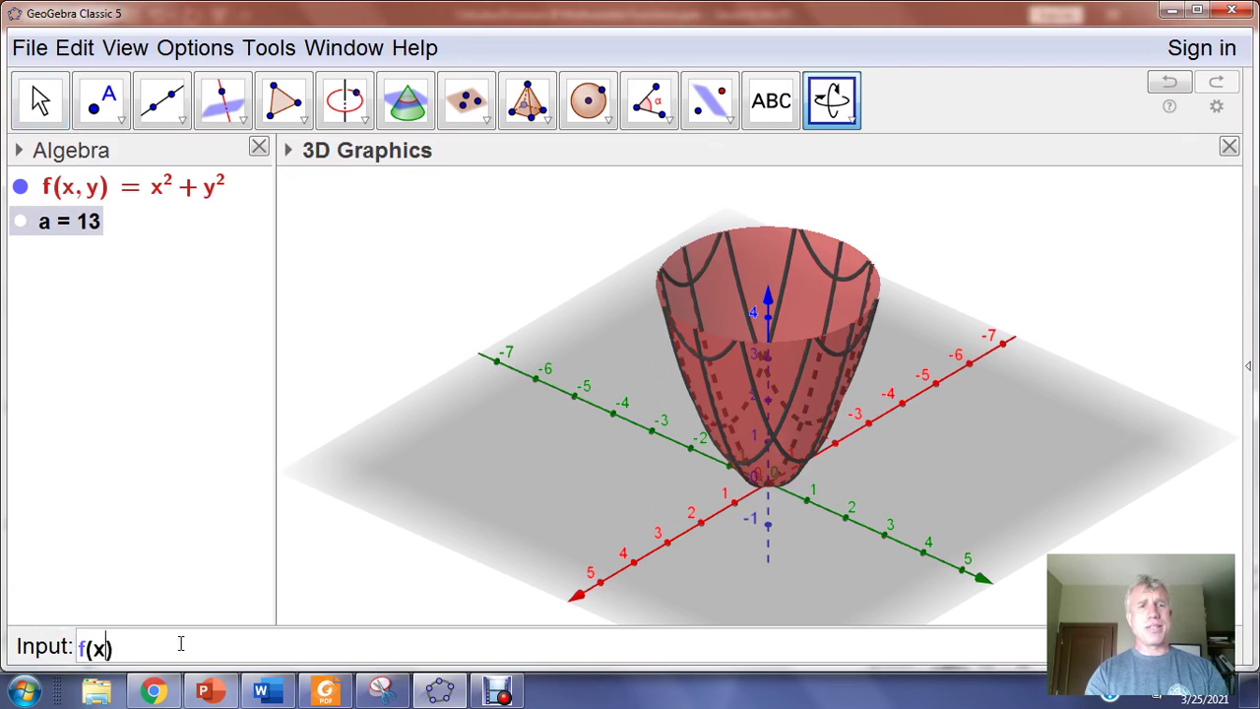
type("x, ")
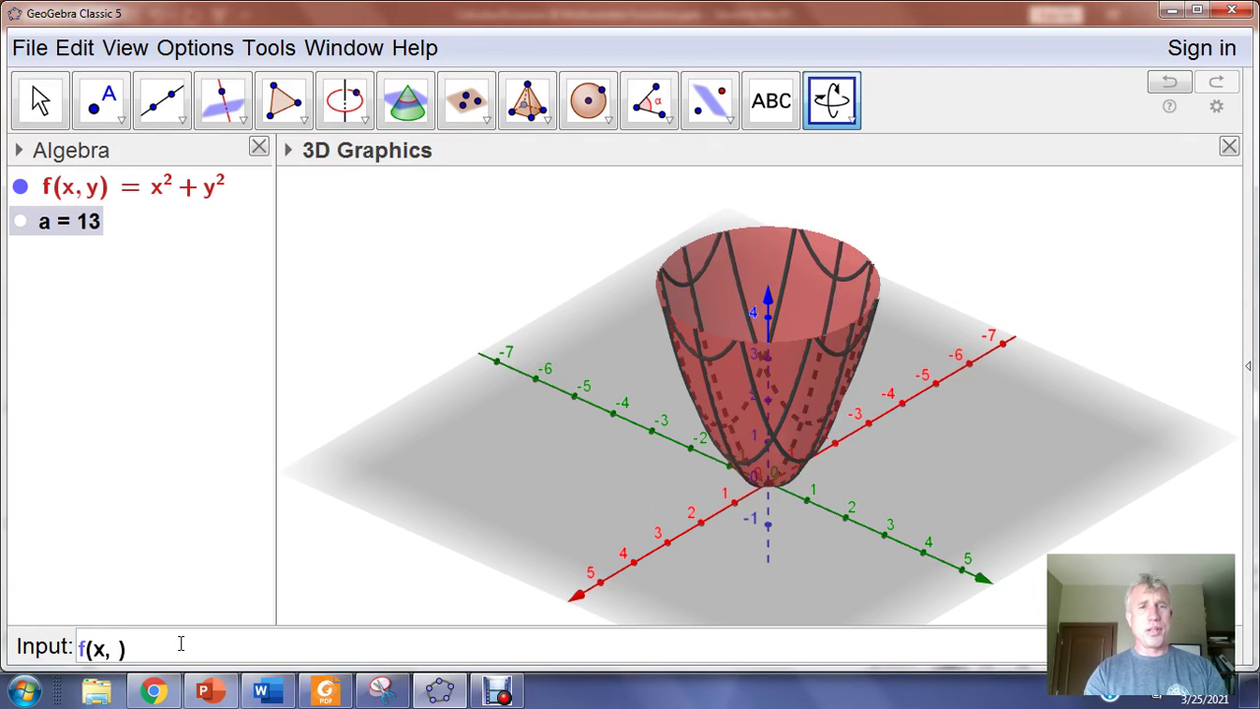
type("2")
key("Return")
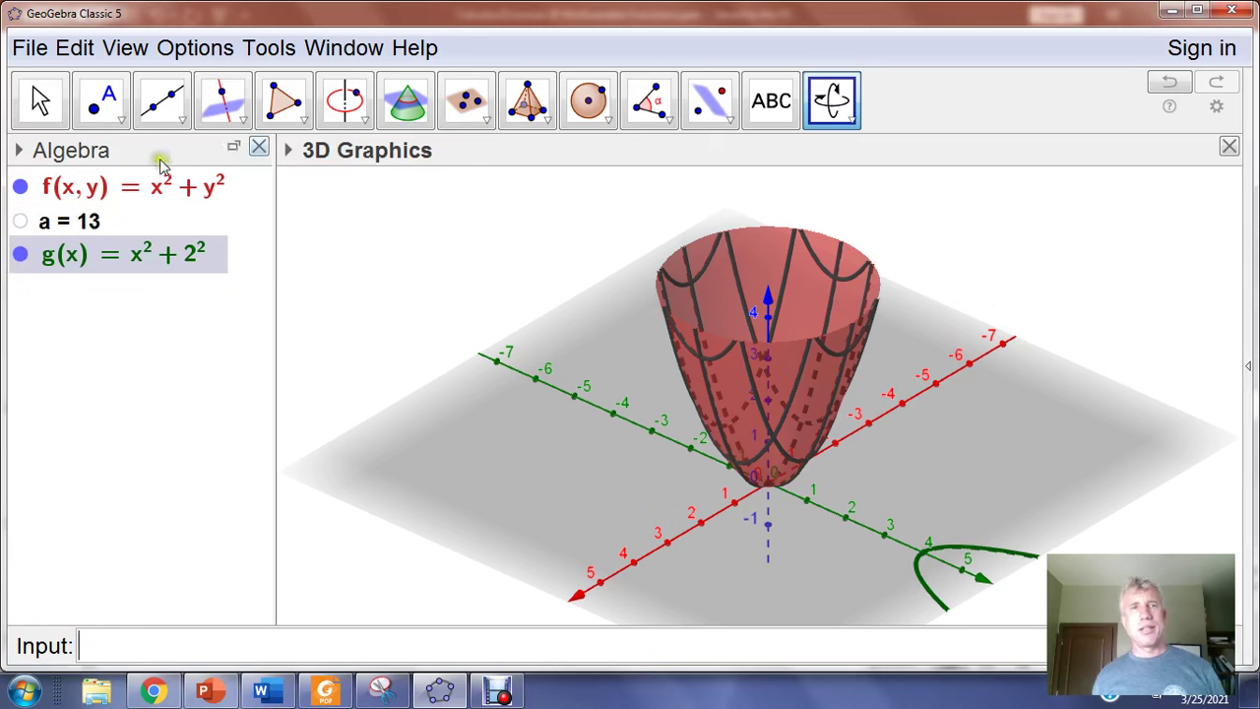
left_click(37, 101)
left_click_drag(925, 522, 903, 571)
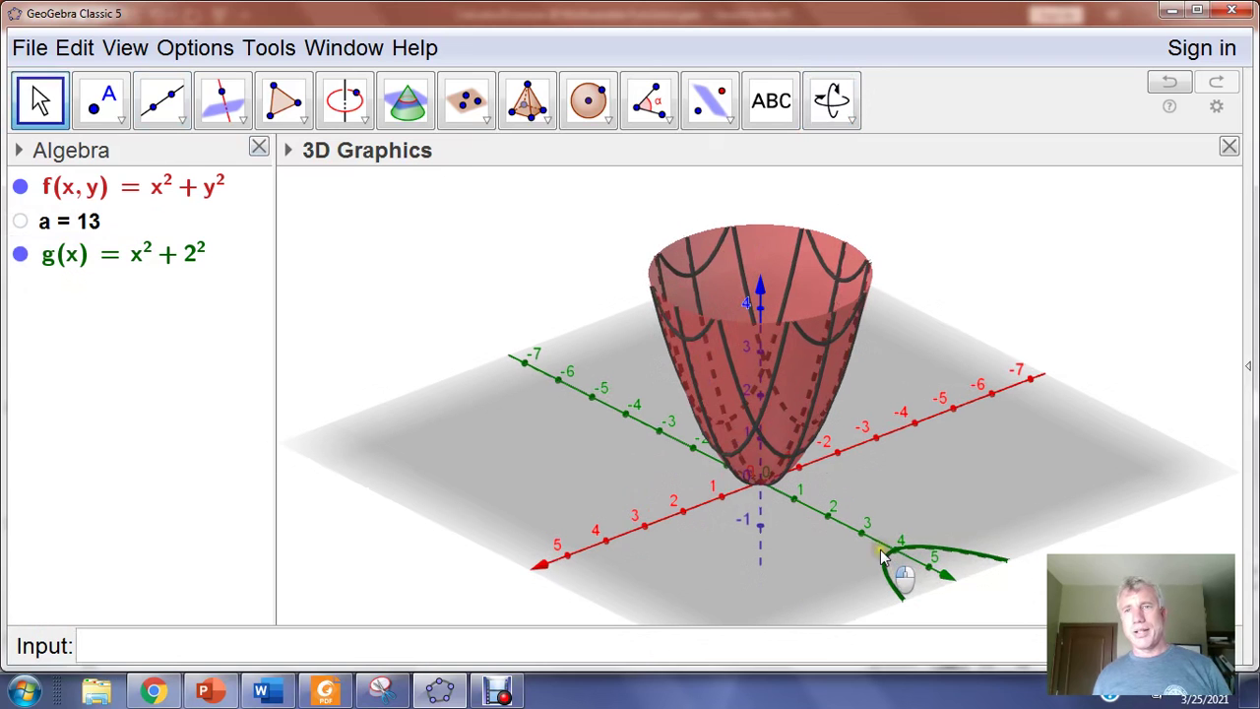
left_click(125, 47)
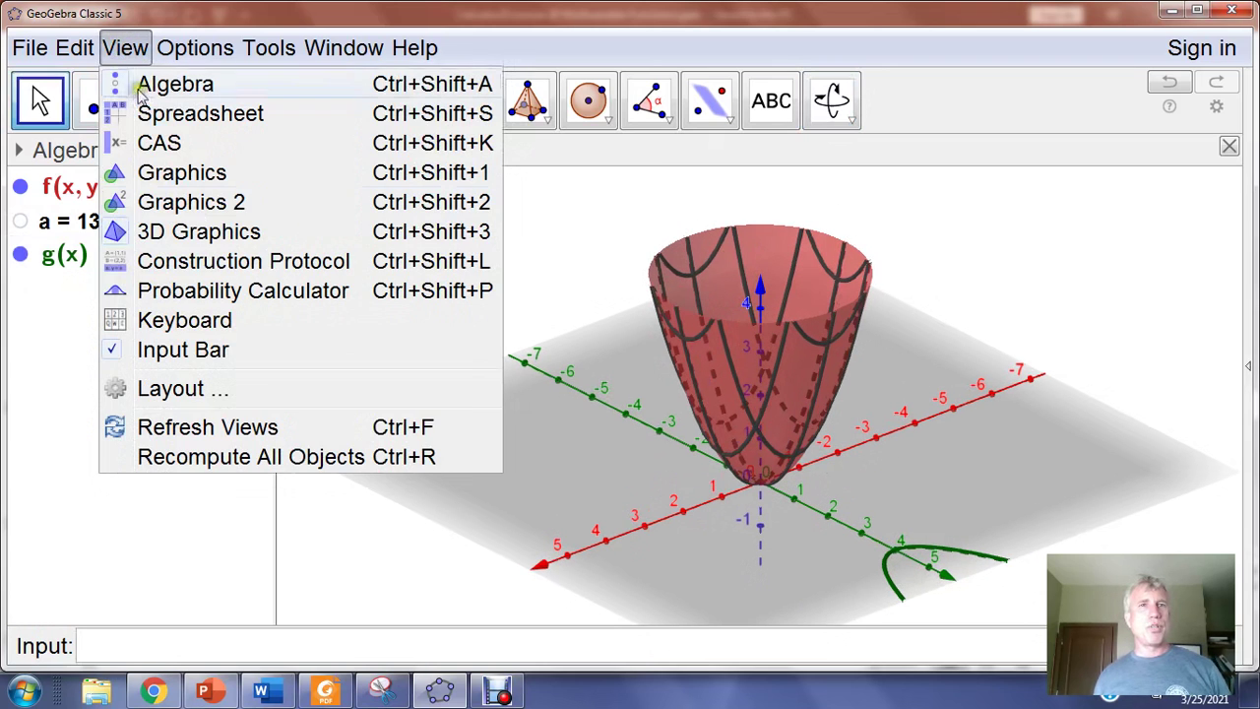
left_click(183, 173)
left_click(650, 98)
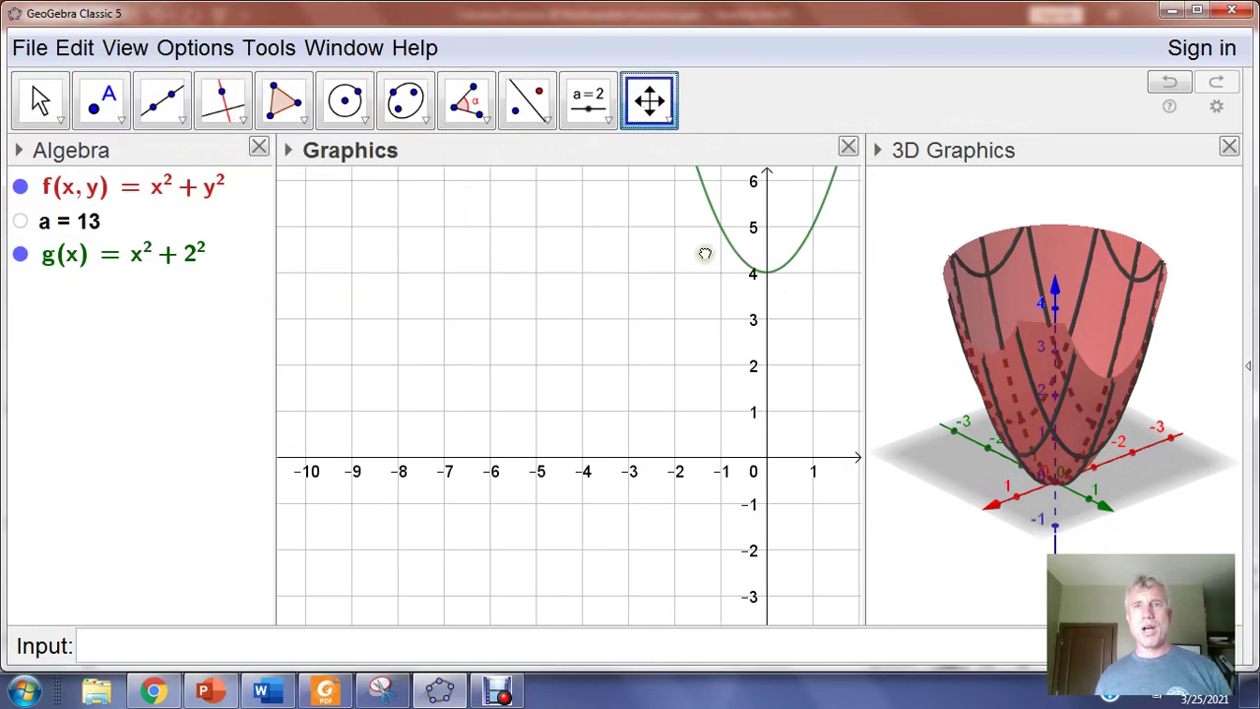
left_click_drag(706, 250, 444, 420)
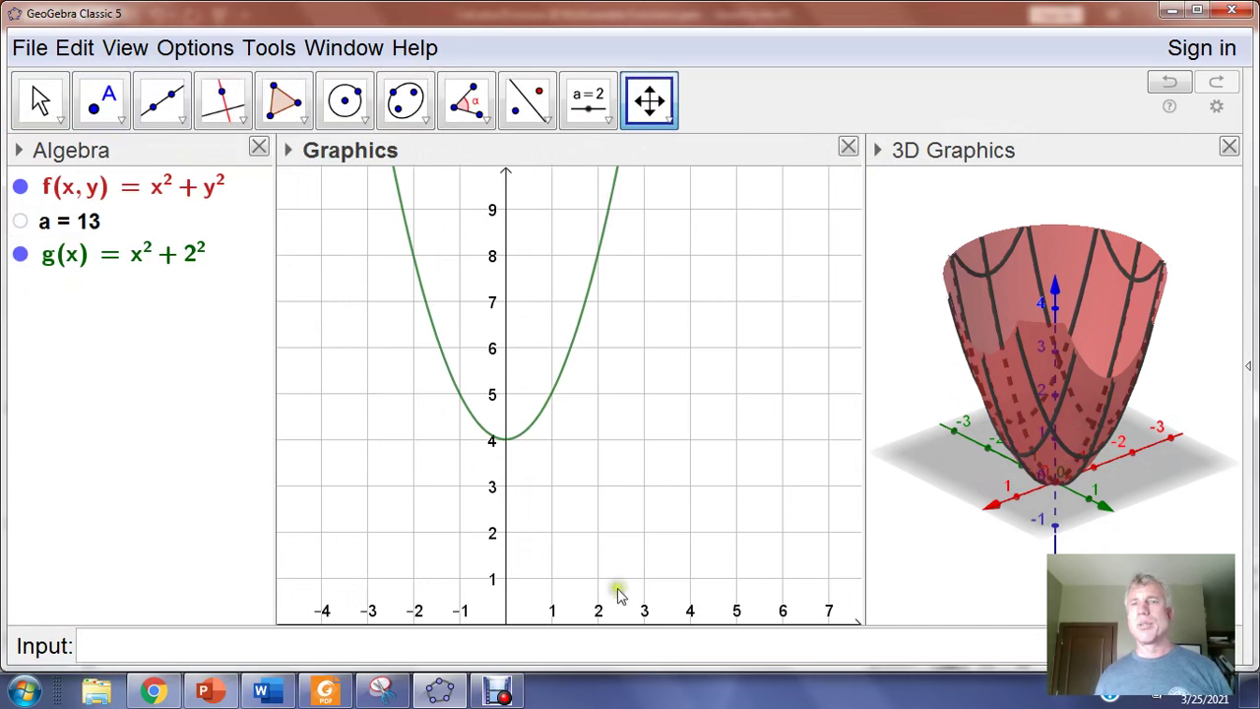
left_click(847, 147)
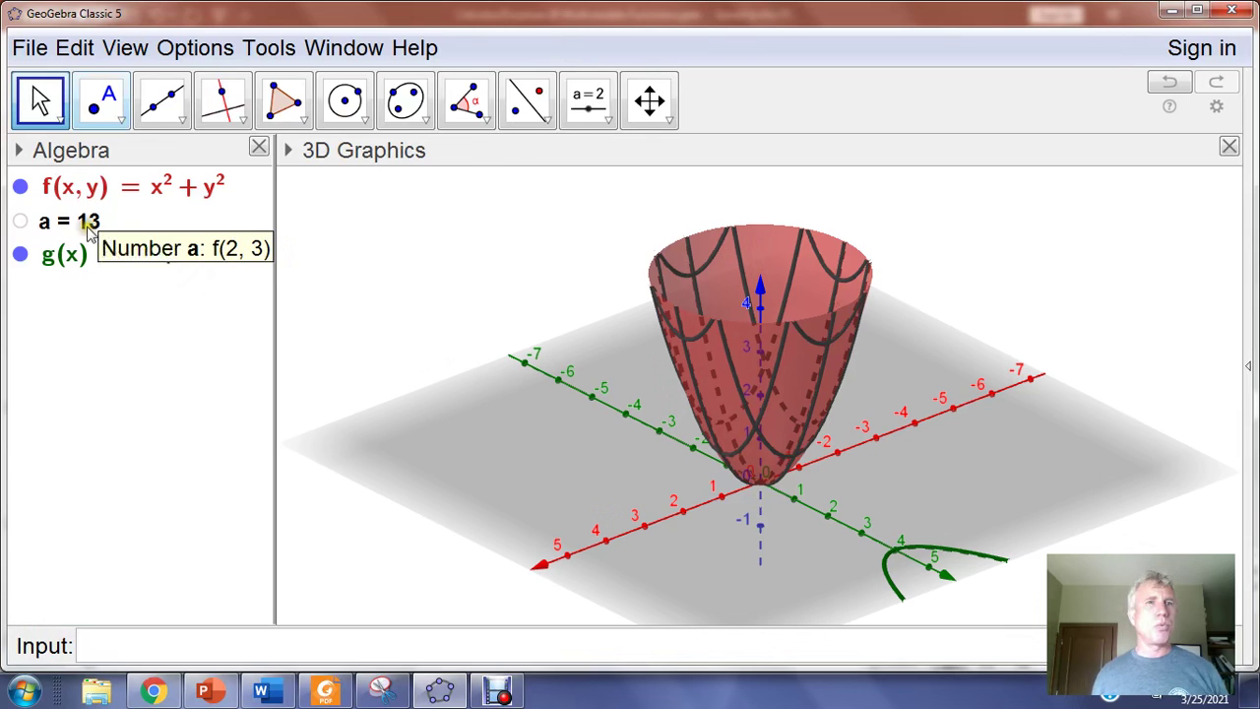
left_click(157, 640)
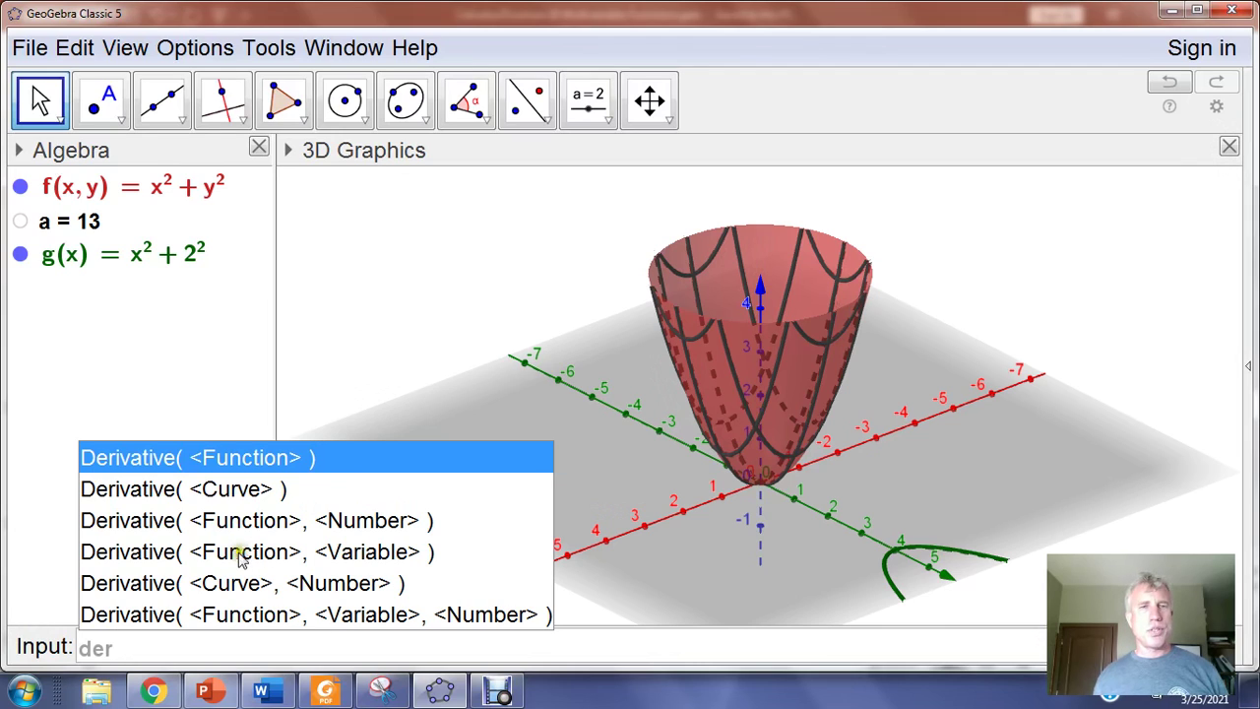
Use Derivative(f(x, y), x) to create the partial-derivative plane b(x, y) = 2x.
left_click(120, 553)
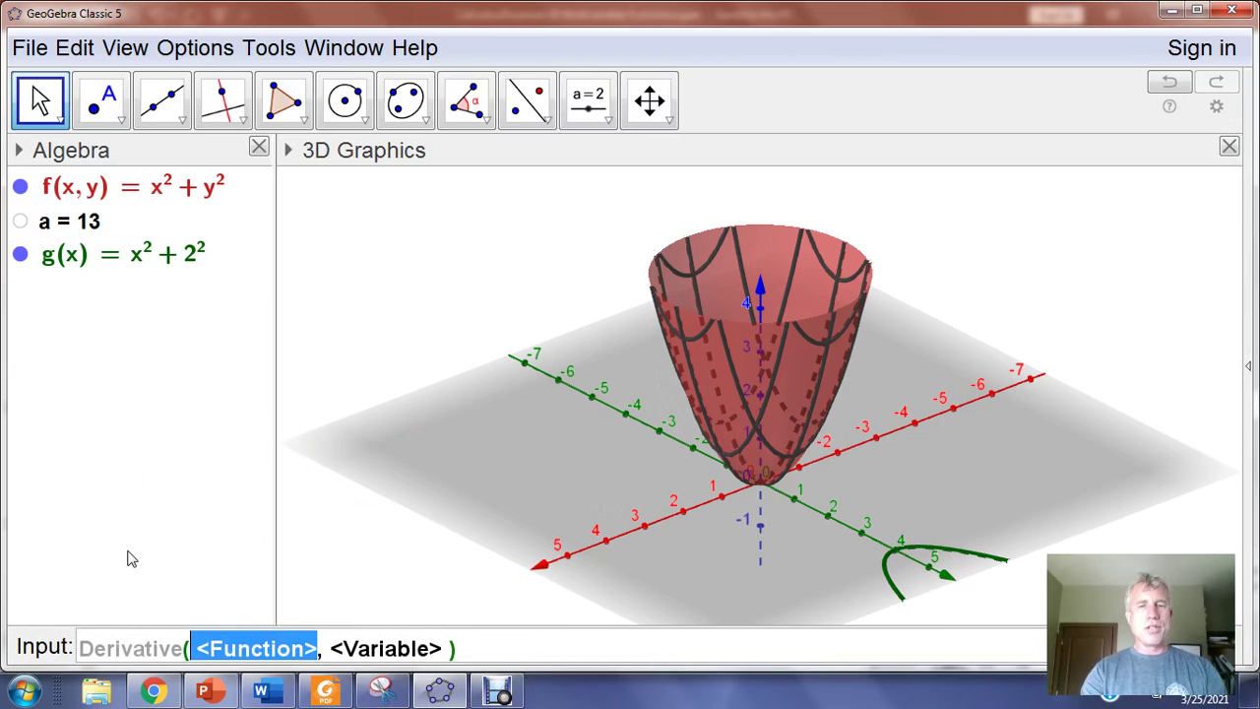
type("f(x, y")
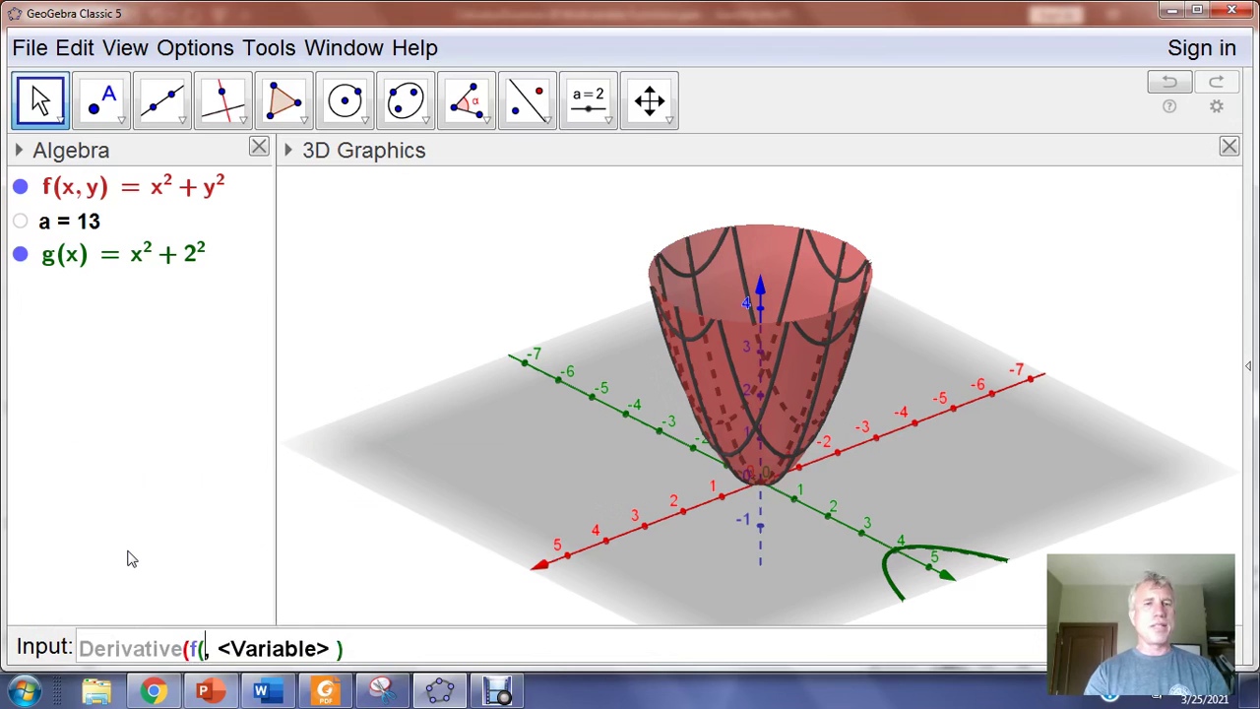
type(")")
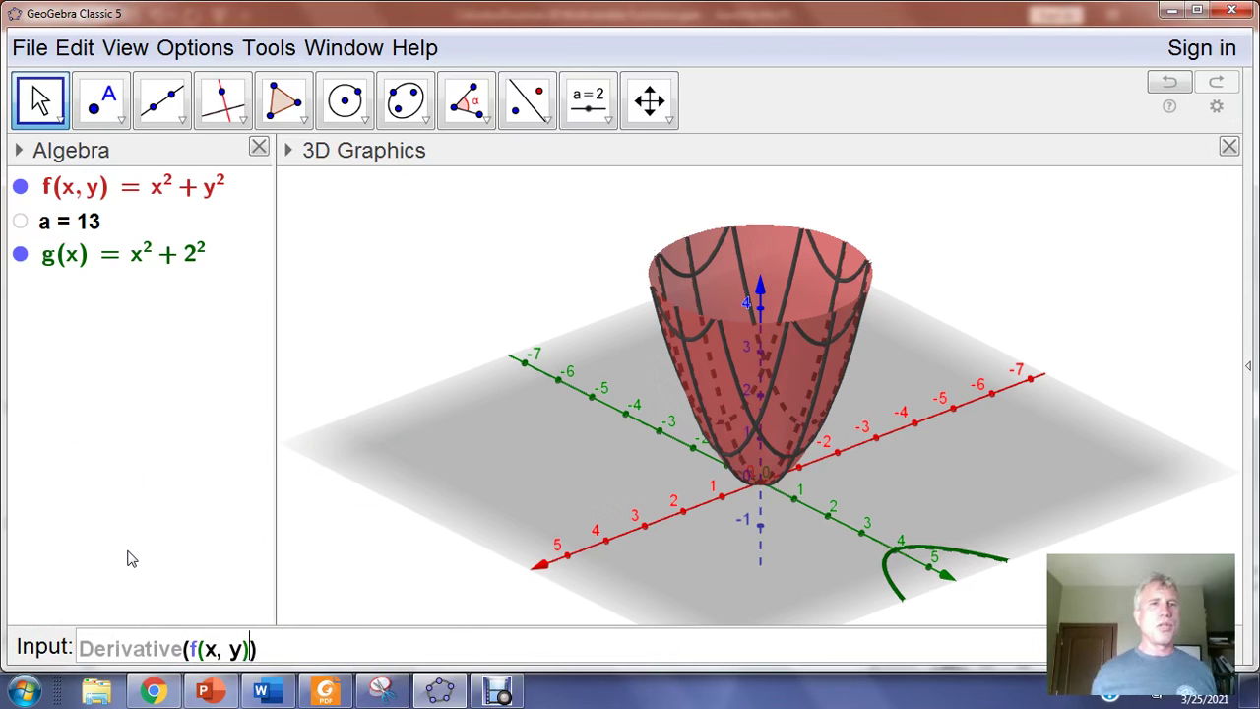
type(", x")
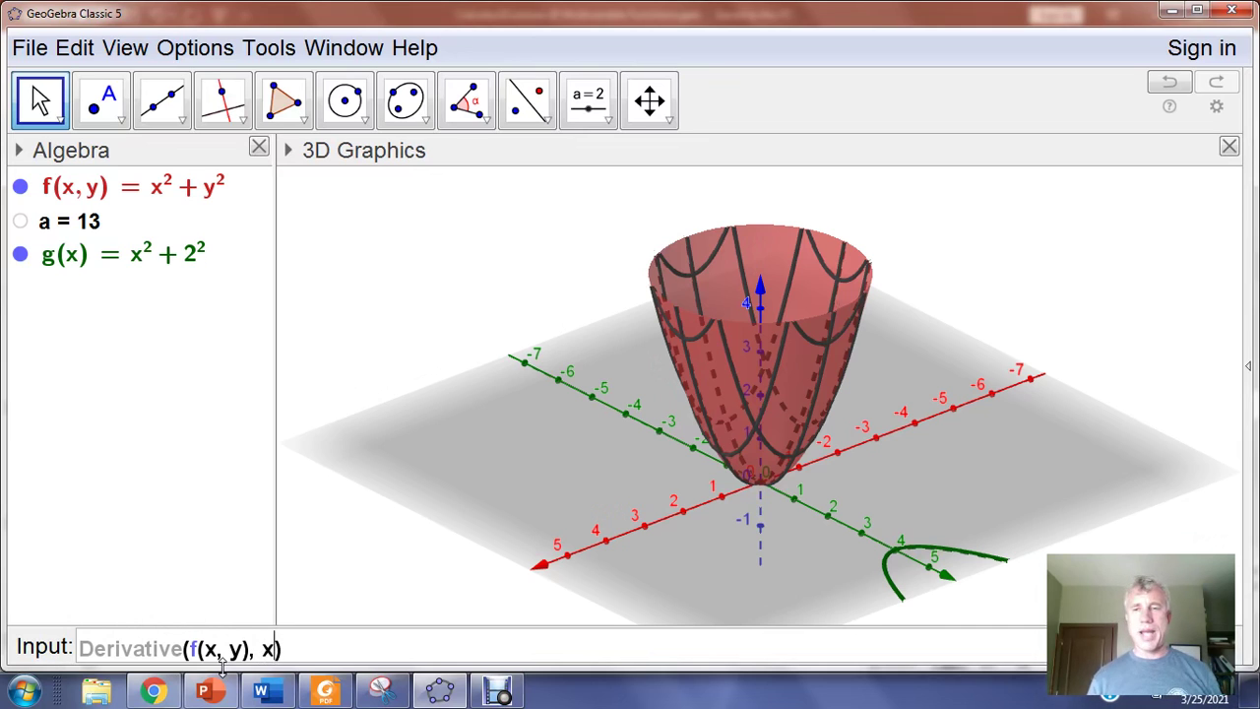
key("Return")
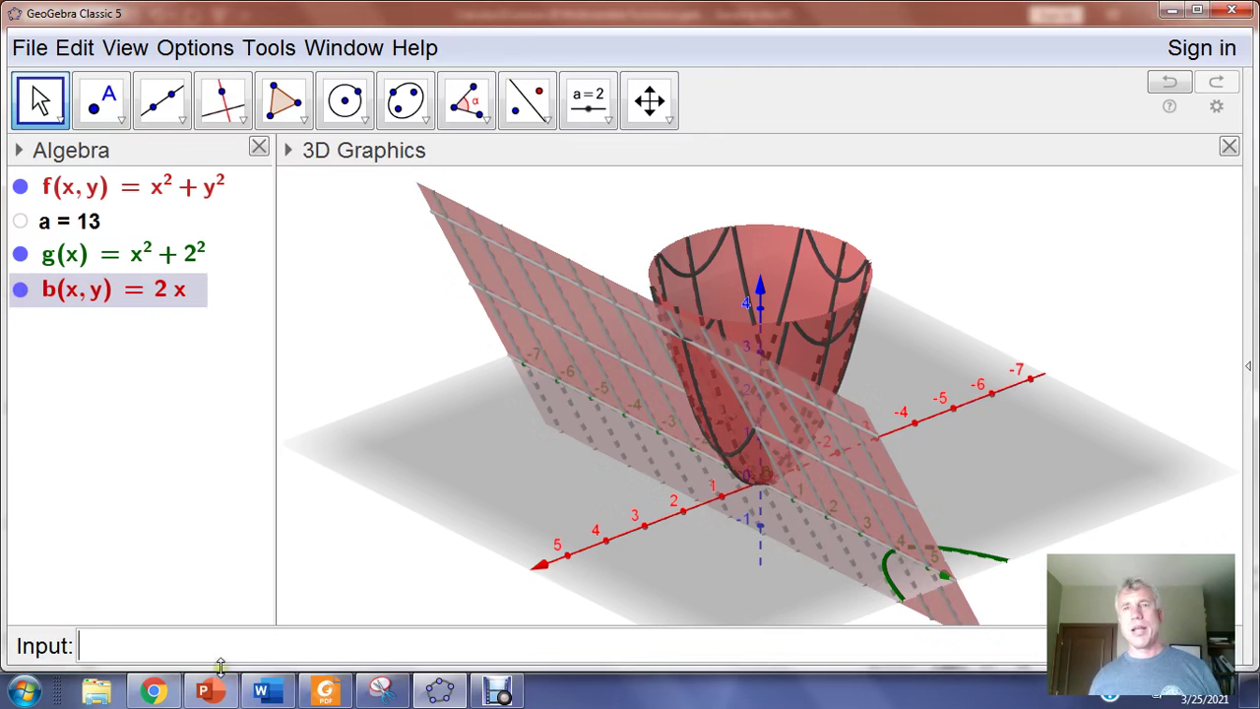
Load the 3D toolbar and rotate the scene until plane b is edge-on beside paraboloid f.
left_click(648, 99)
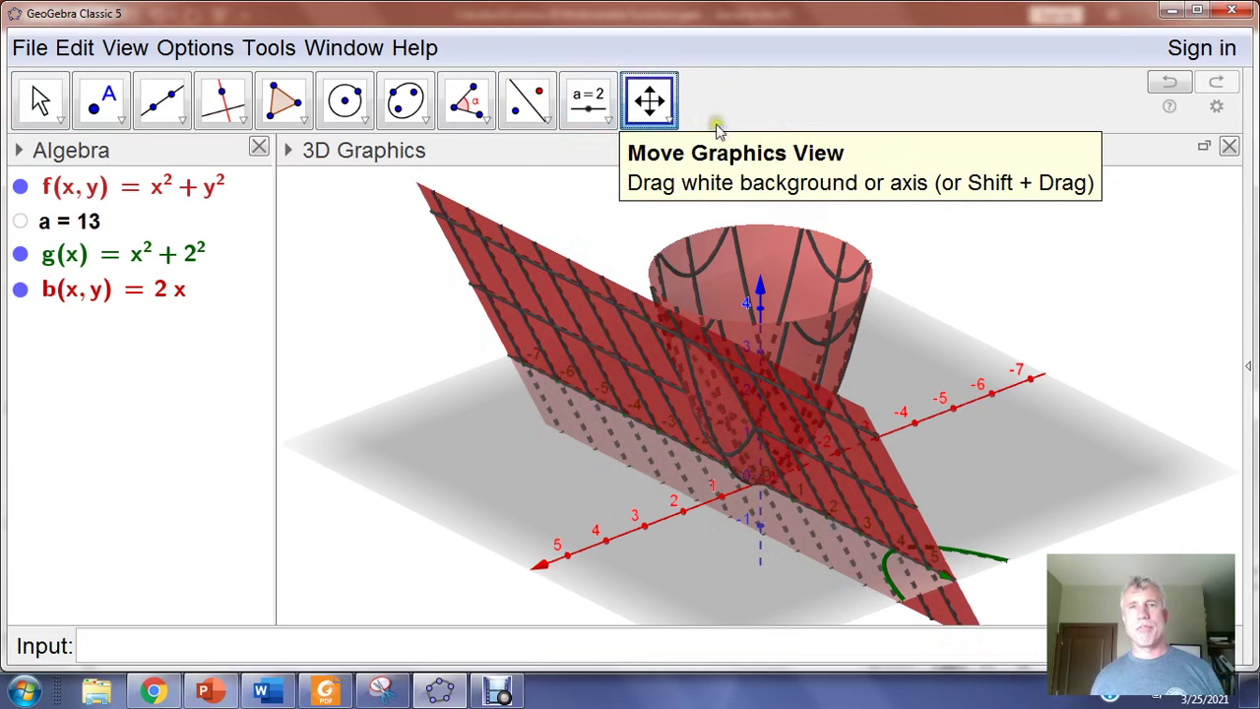
left_click(673, 120)
left_click(649, 99)
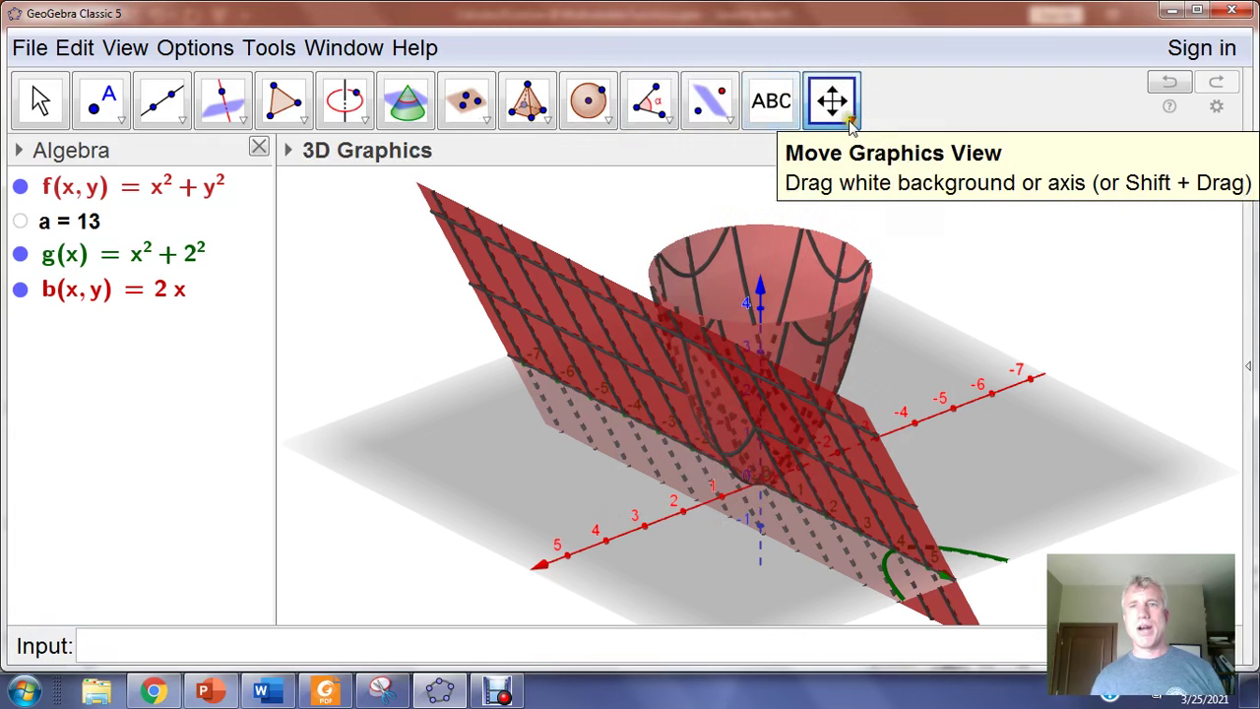
mouse_move(961, 262)
left_mouse_down()
mouse_move(916, 298)
mouse_move(917, 283)
mouse_move(956, 282)
left_mouse_up()
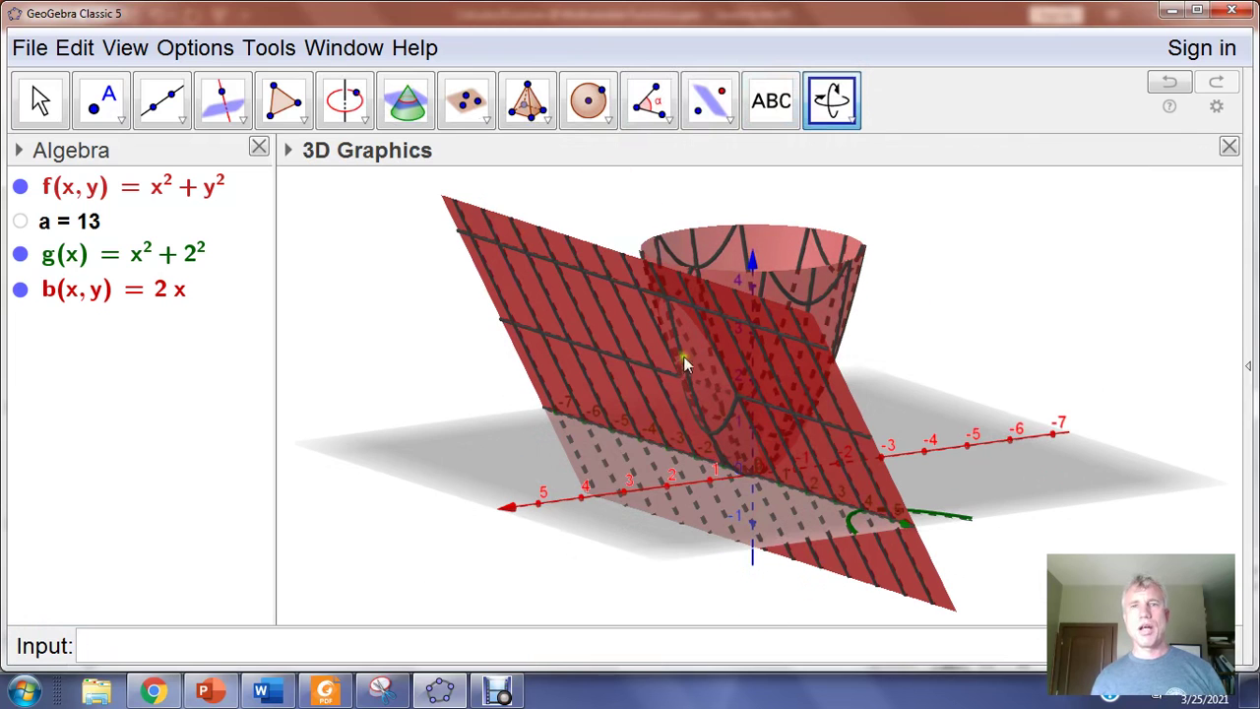
left_click_drag(841, 328, 877, 338)
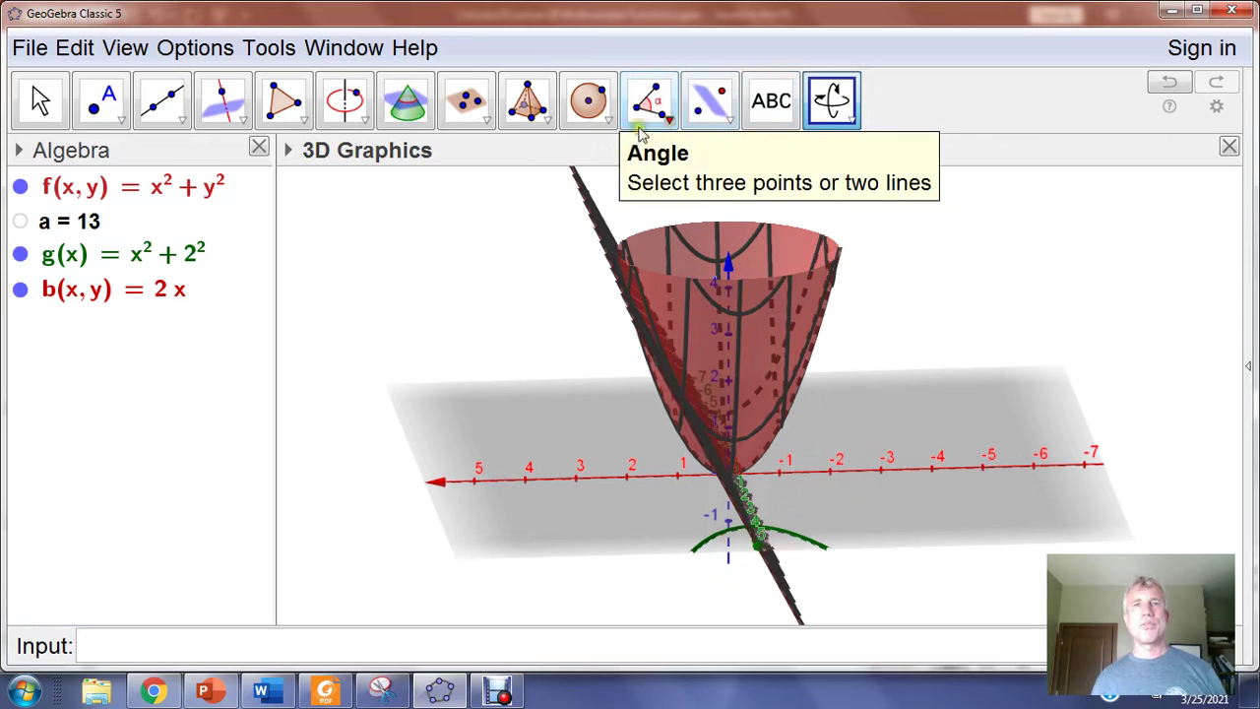
left_click(853, 123)
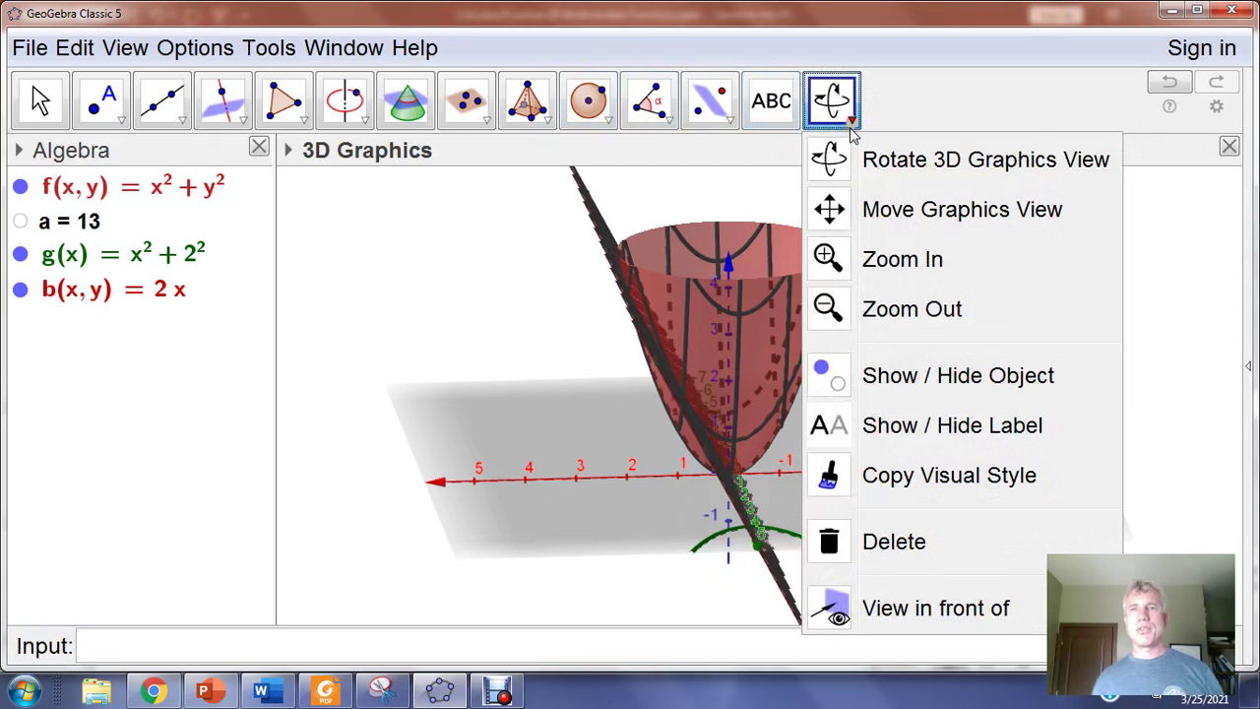
Choose the Intersect Two Surfaces tool and pick paraboloid f as the first surface.
mouse_move(730, 125)
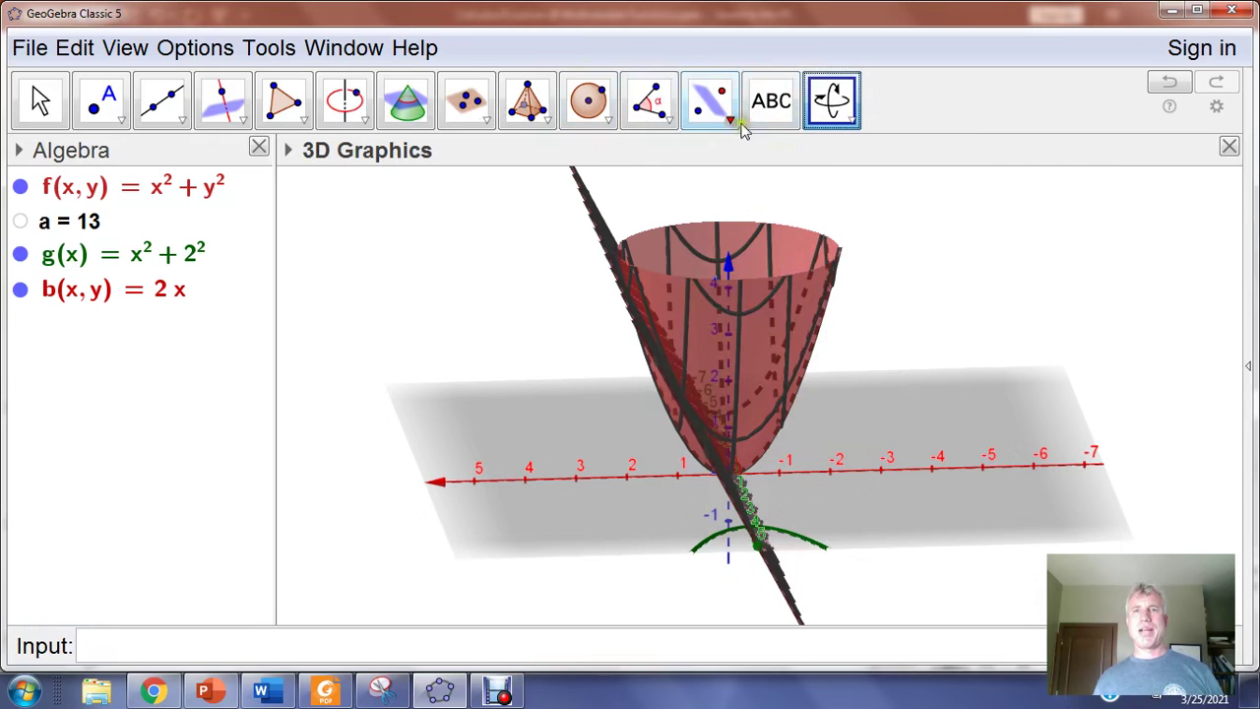
mouse_move(640, 124)
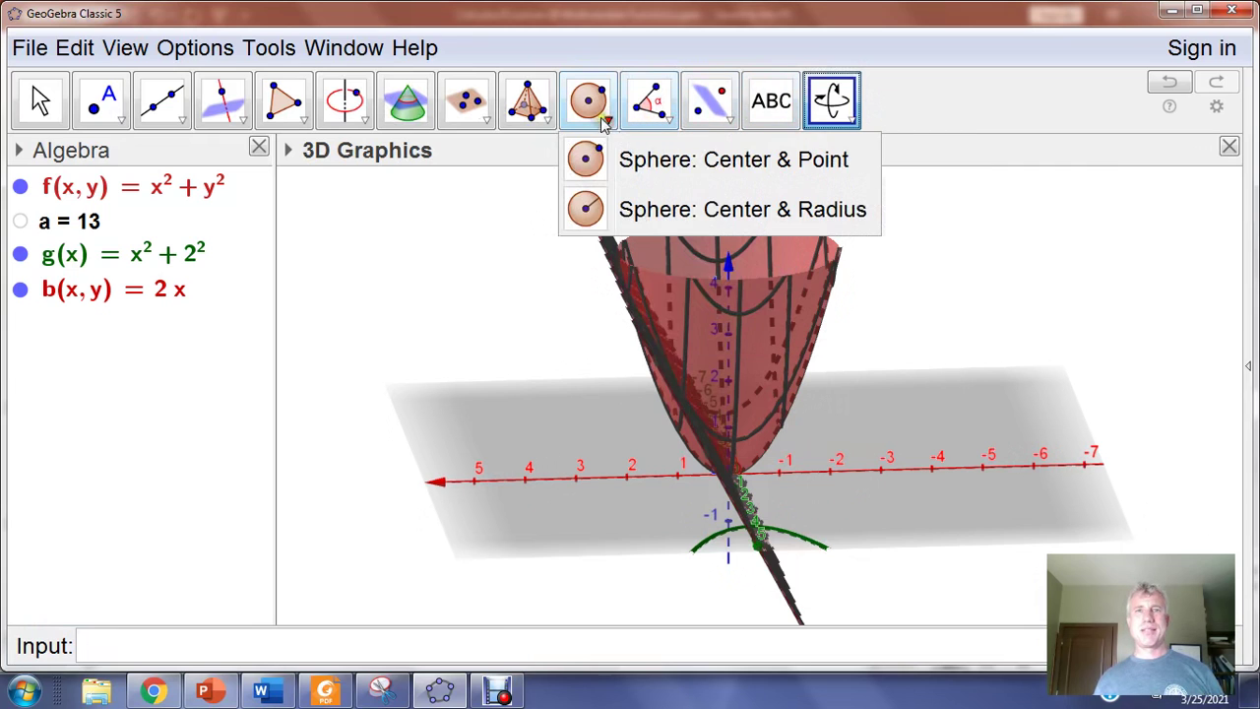
mouse_move(546, 127)
mouse_move(497, 135)
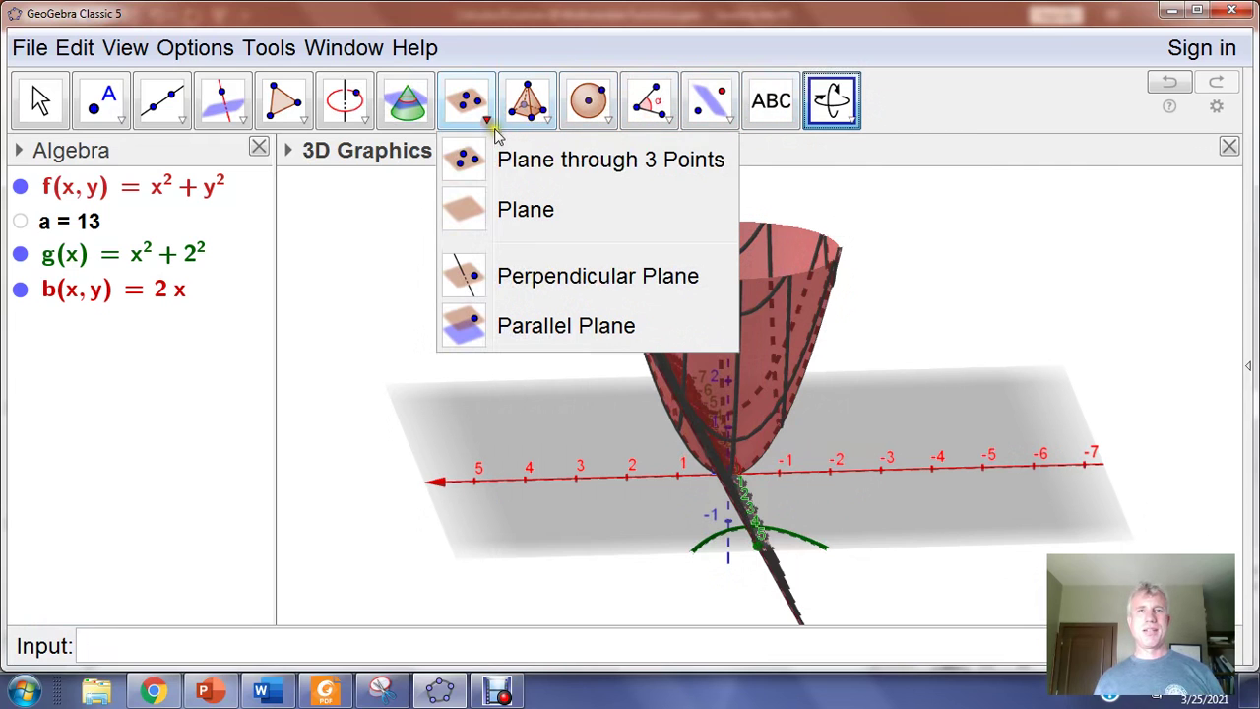
mouse_move(425, 130)
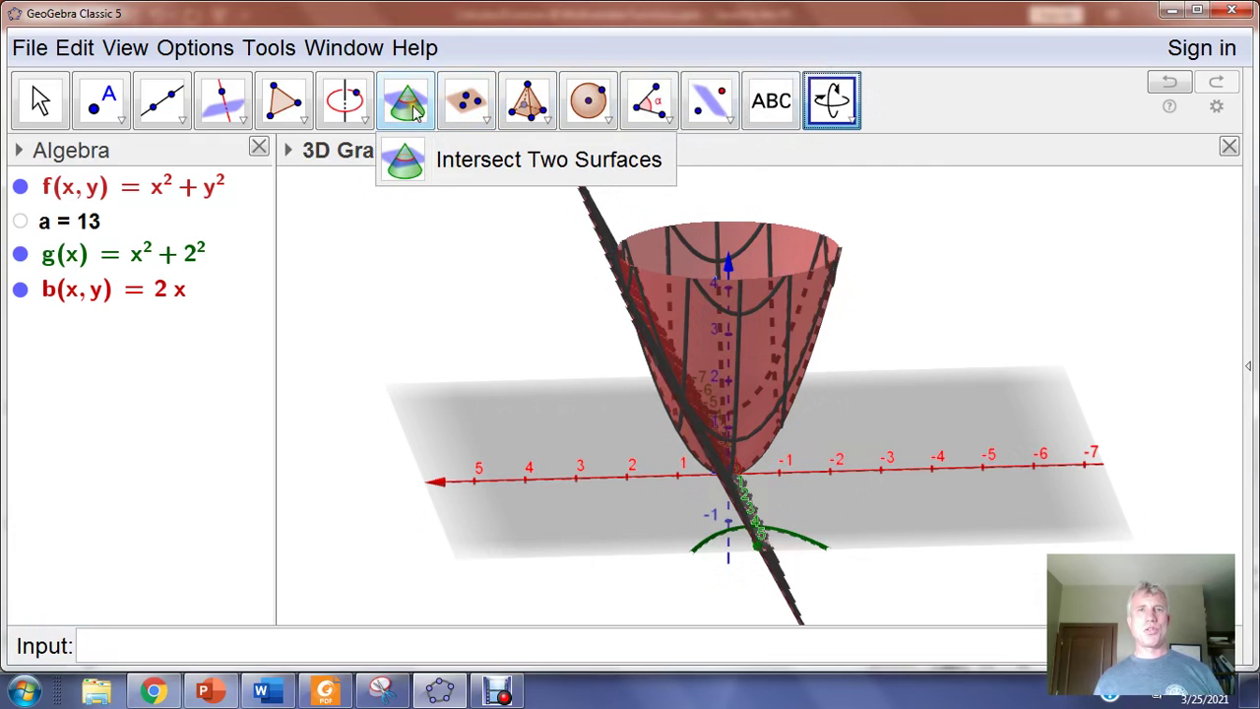
left_click(415, 110)
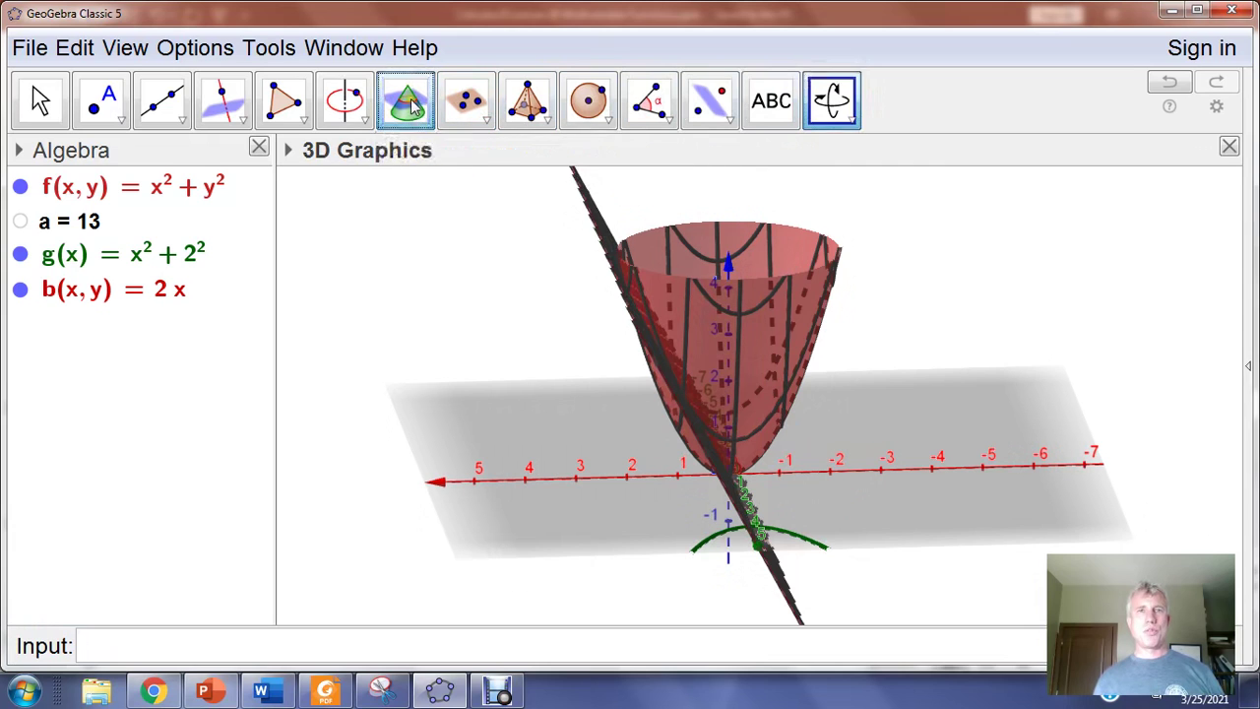
left_click(148, 197)
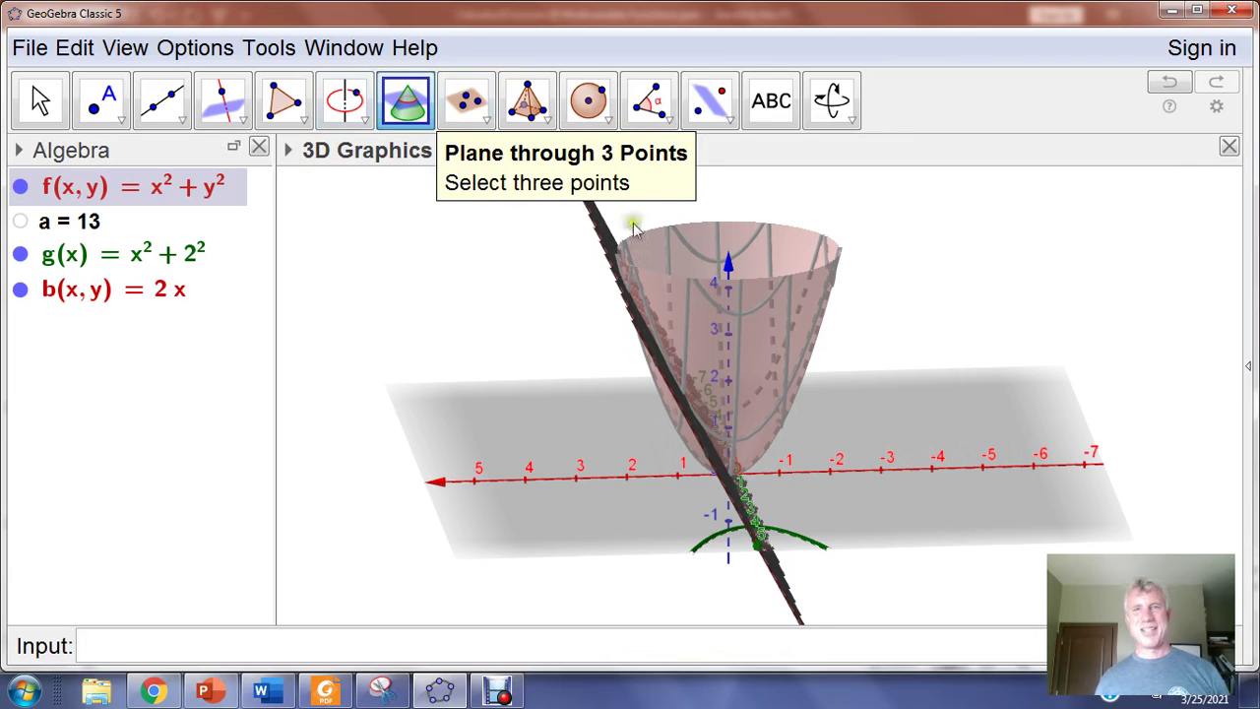
Rotate to a front view of paraboloid f and slanted plane b, keeping Intersect Two Surfaces active.
right_click_drag(725, 458, 773, 416)
left_click(831, 100)
left_click_drag(801, 247, 714, 443)
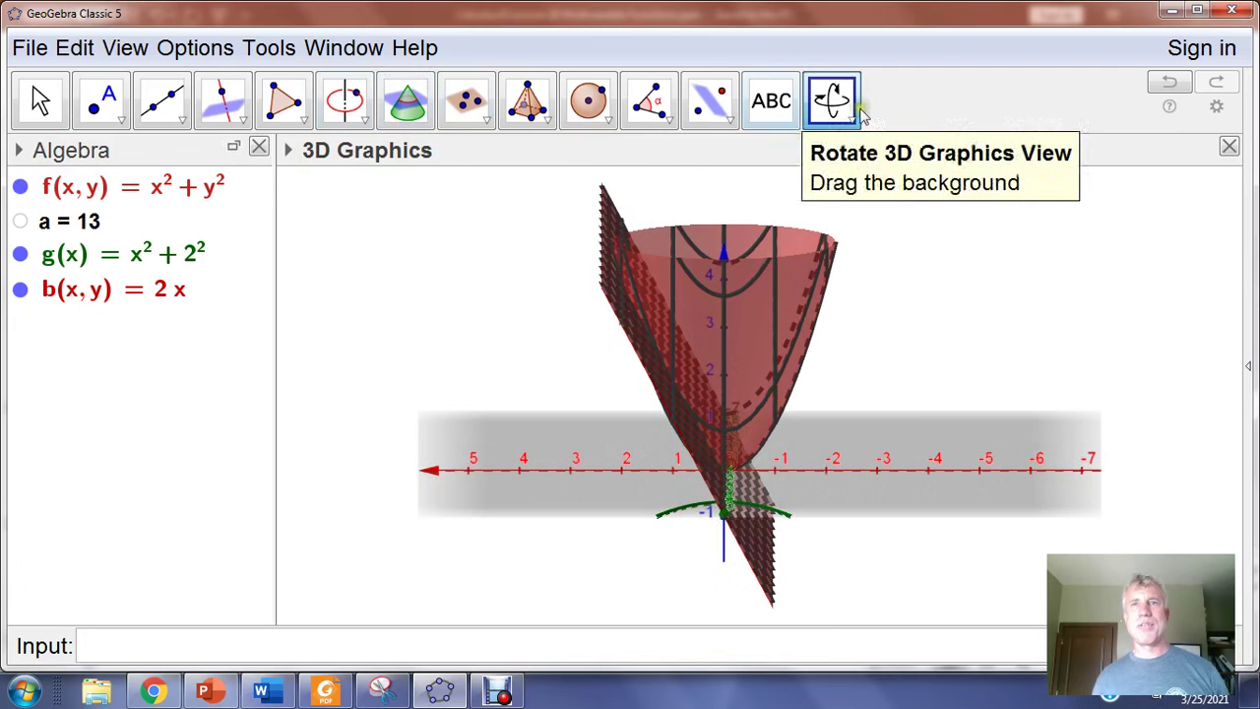
left_click(409, 116)
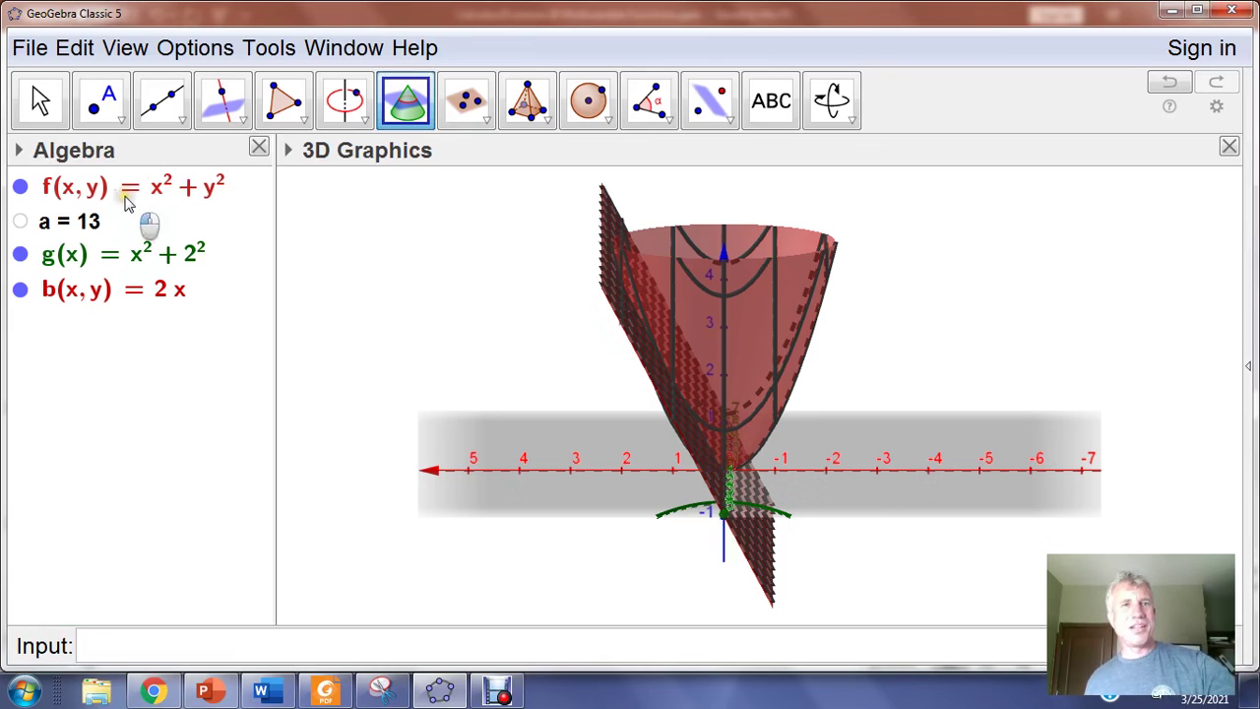
Tilt the 3D view slightly to reveal where plane b(x, y) = 2x cuts the paraboloid near the origin.
left_click(831, 102)
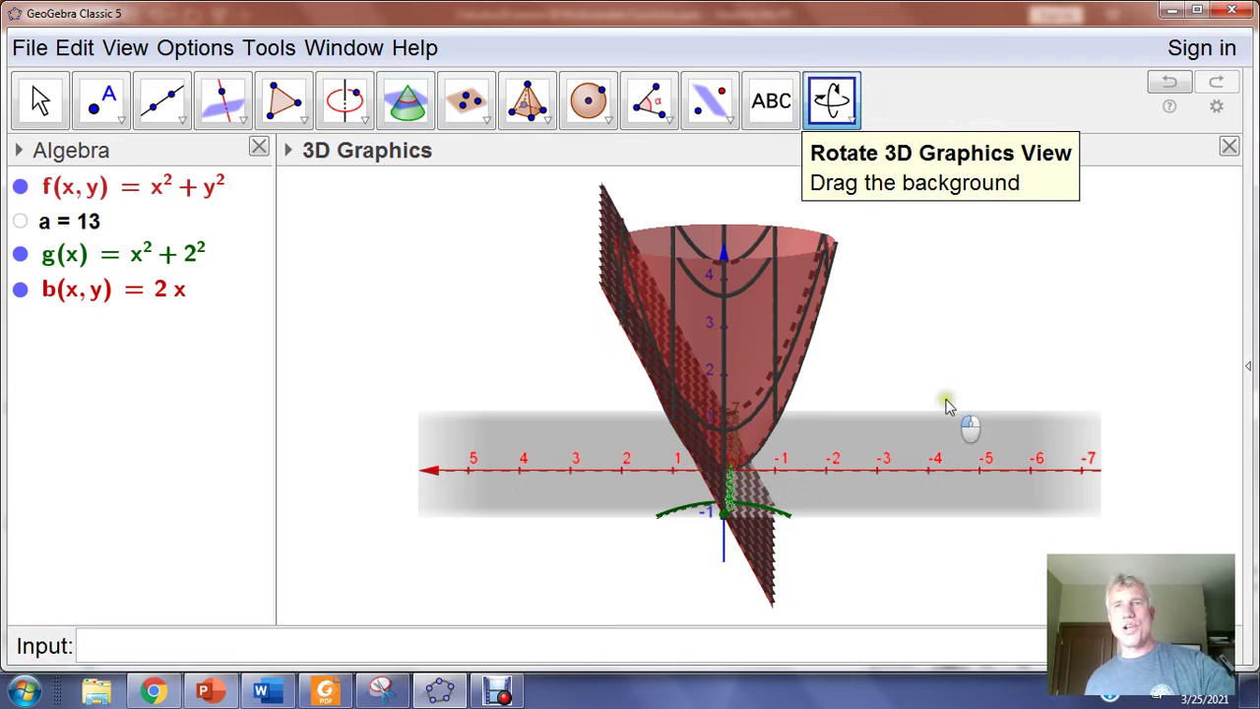
left_click_drag(956, 413, 776, 417)
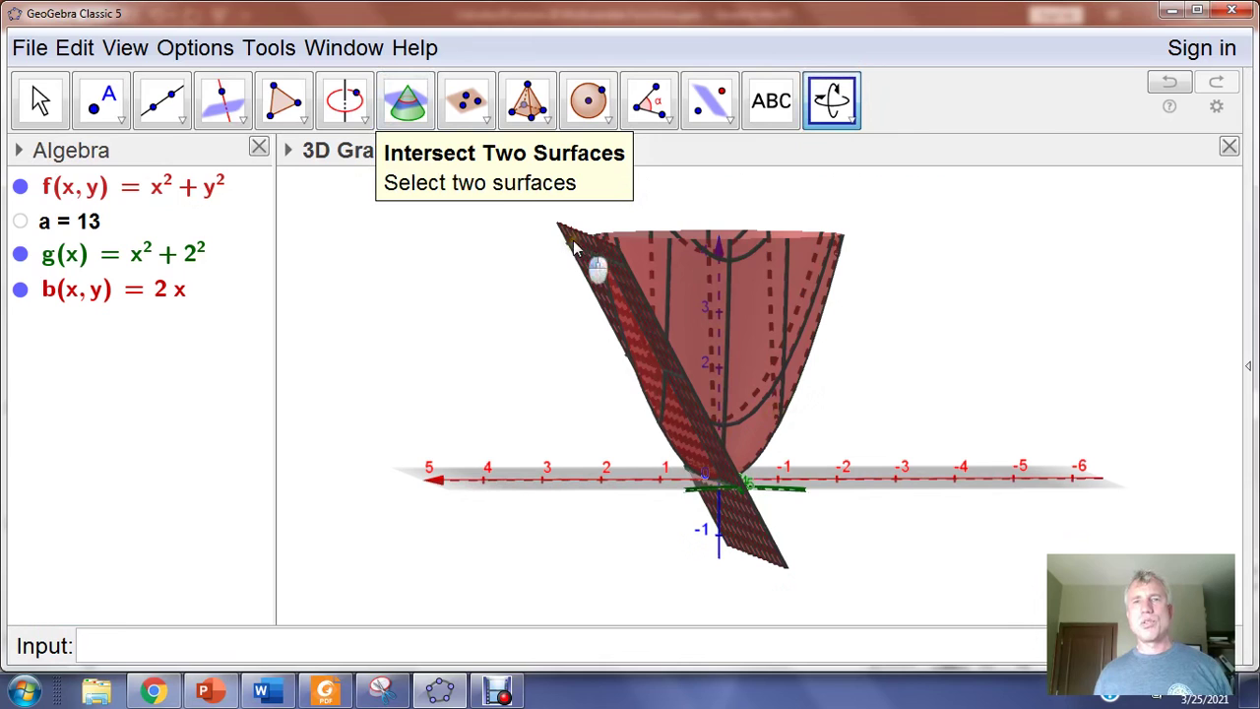
left_click_drag(807, 288, 793, 273)
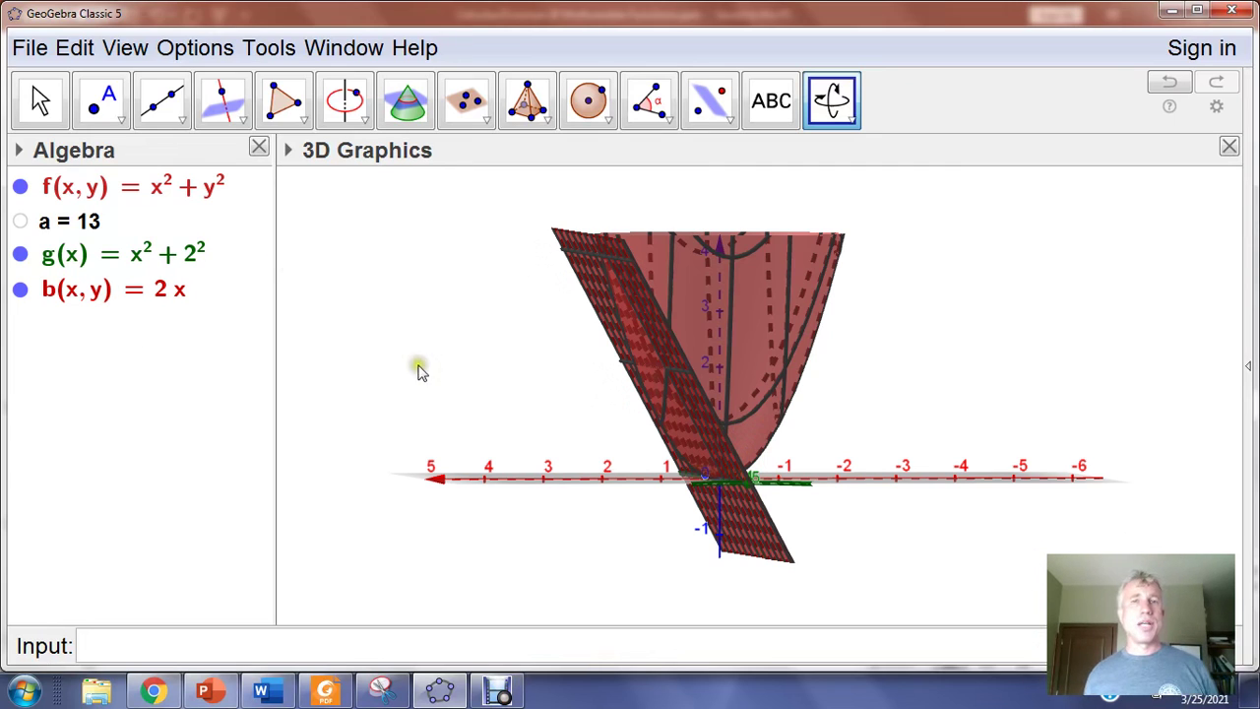
mouse_move(748, 326)
left_mouse_down()
mouse_move(751, 357)
mouse_move(756, 344)
left_mouse_up()
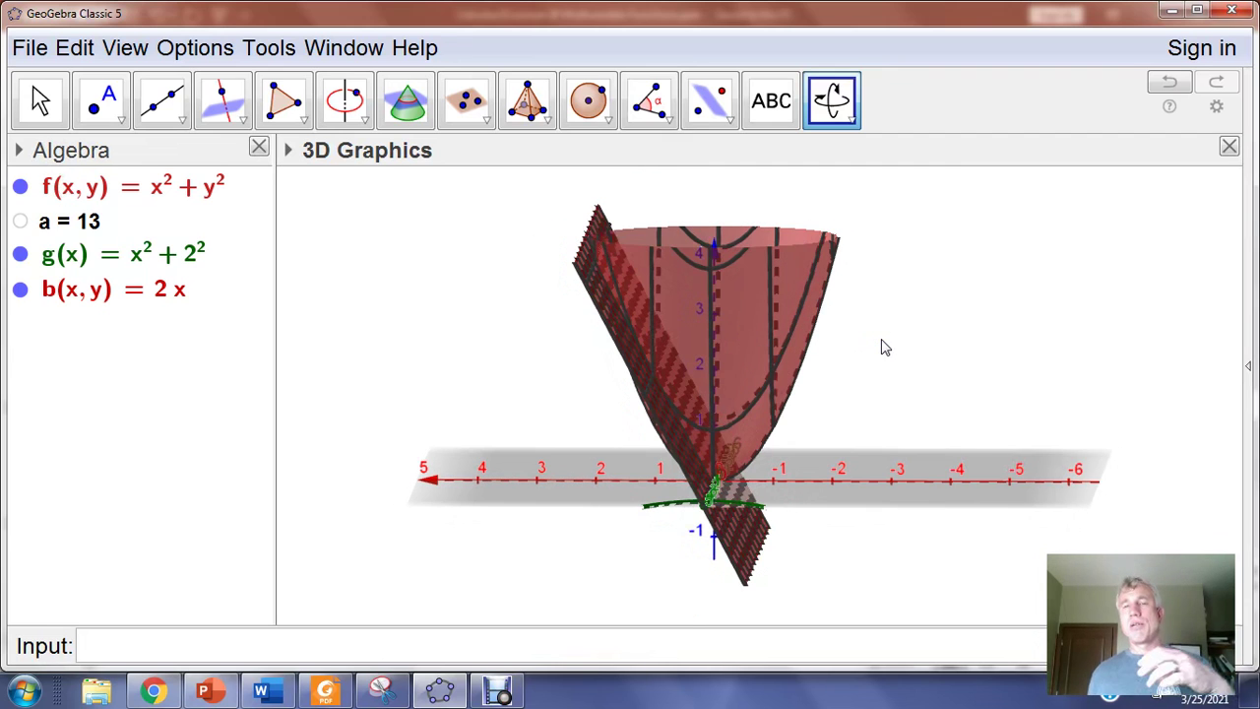